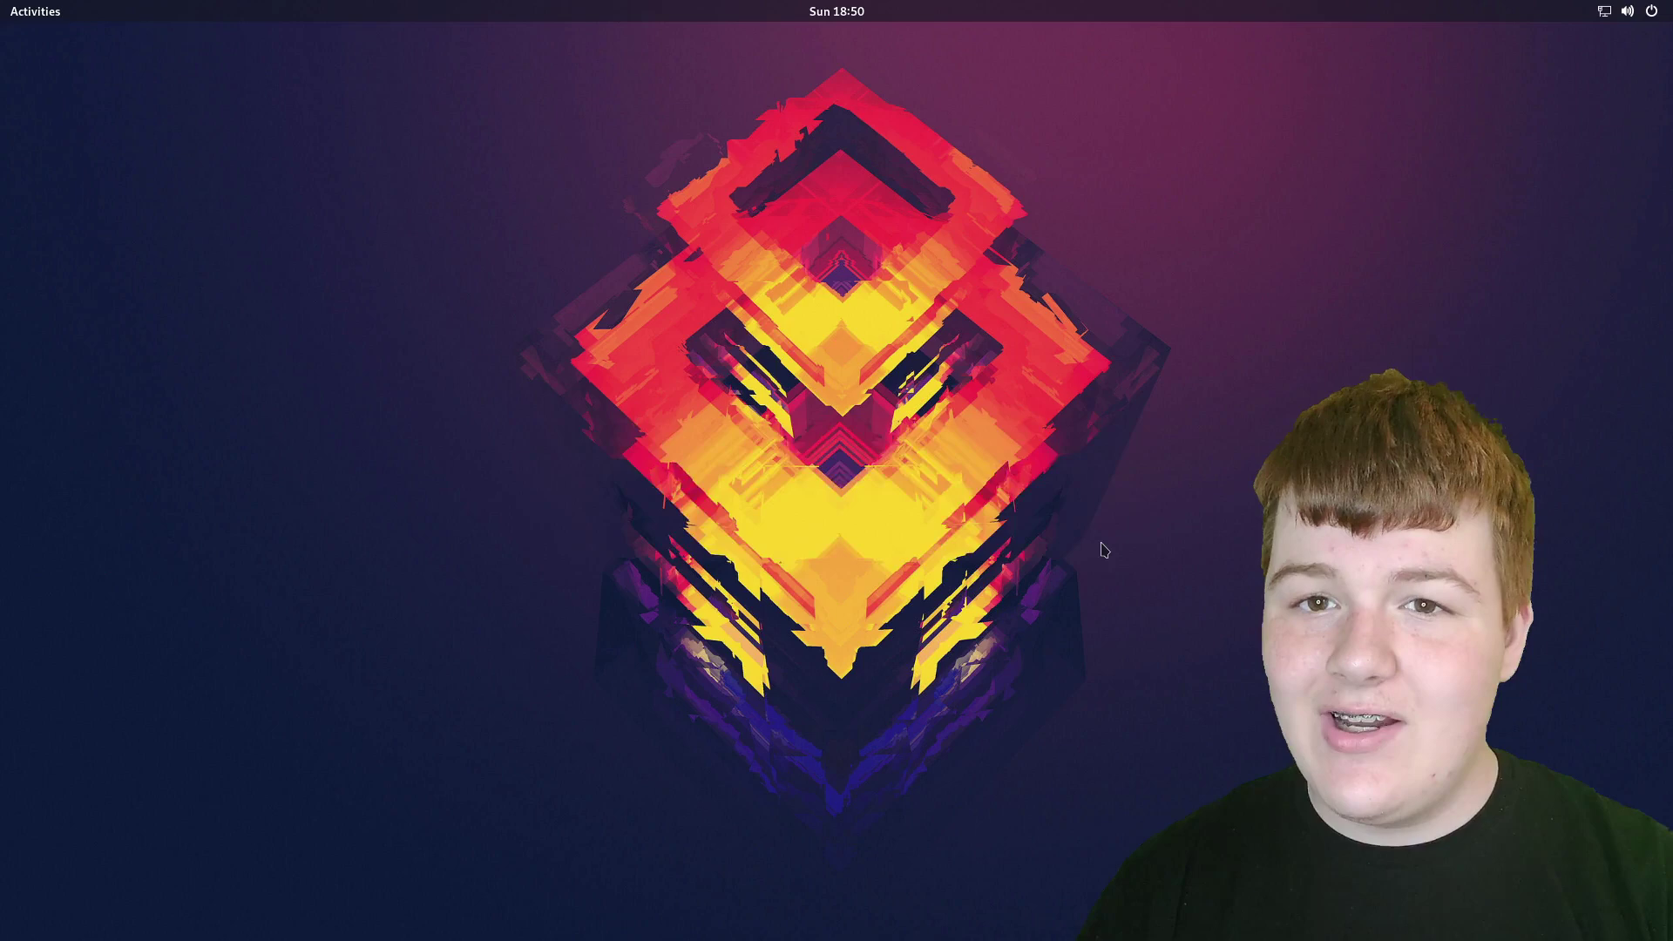
Accept extra GNOME apps and keep the Linux LTS, LibreOffice Fresh and FireDragon defaults.
left_click(1100, 549)
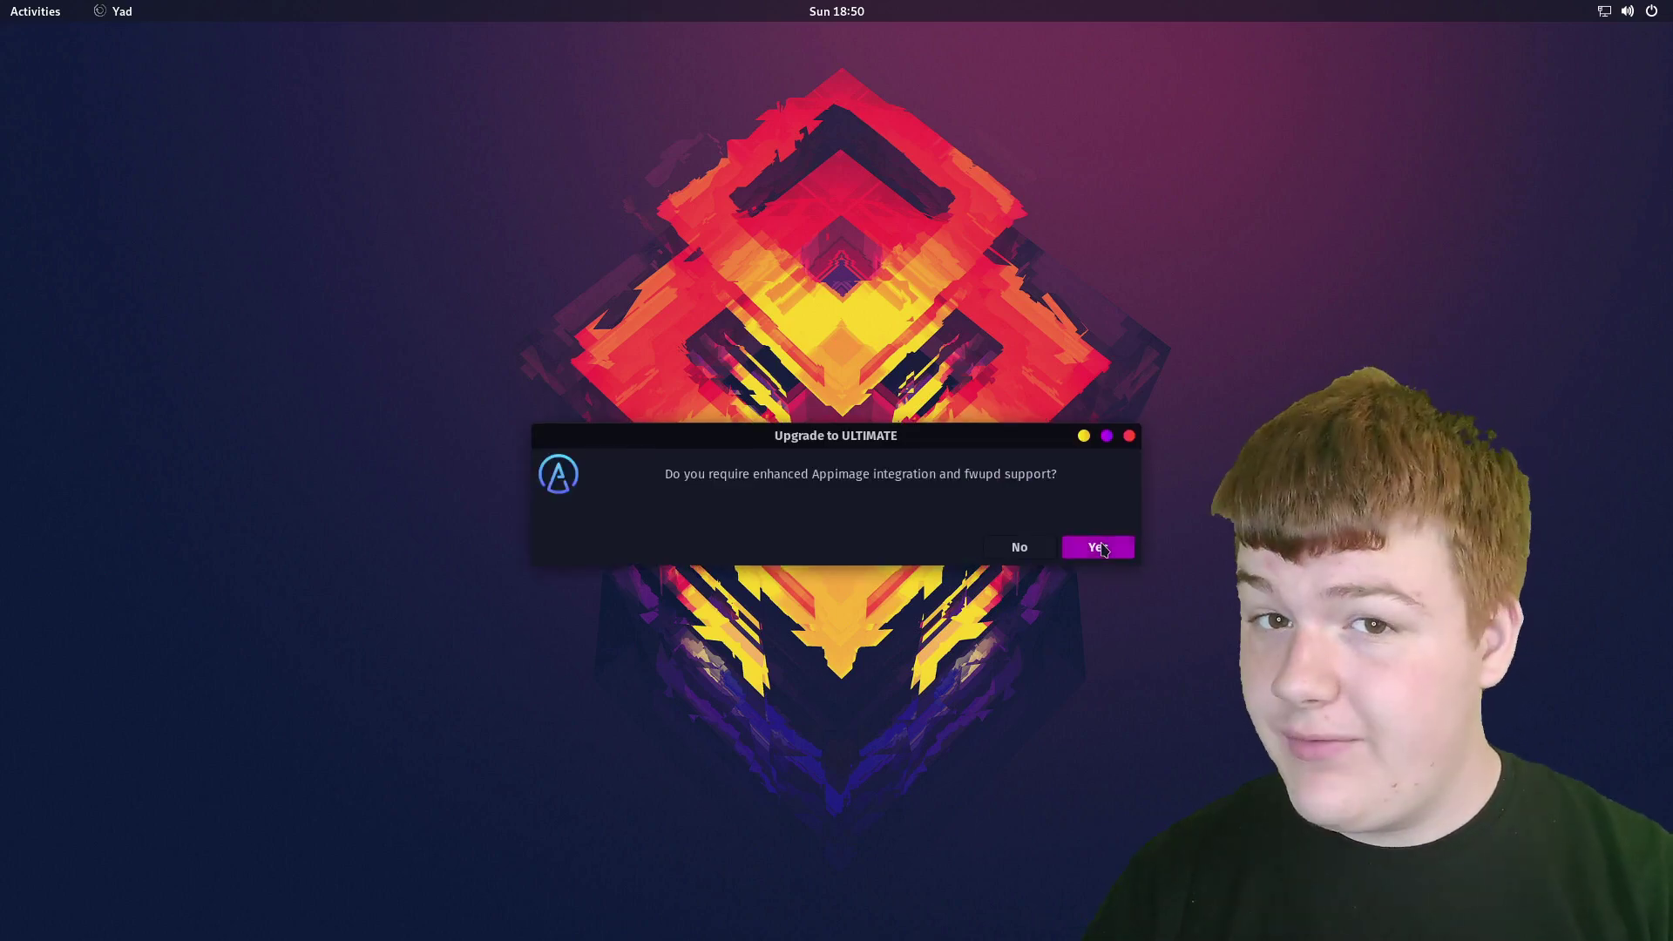
left_click(1099, 549)
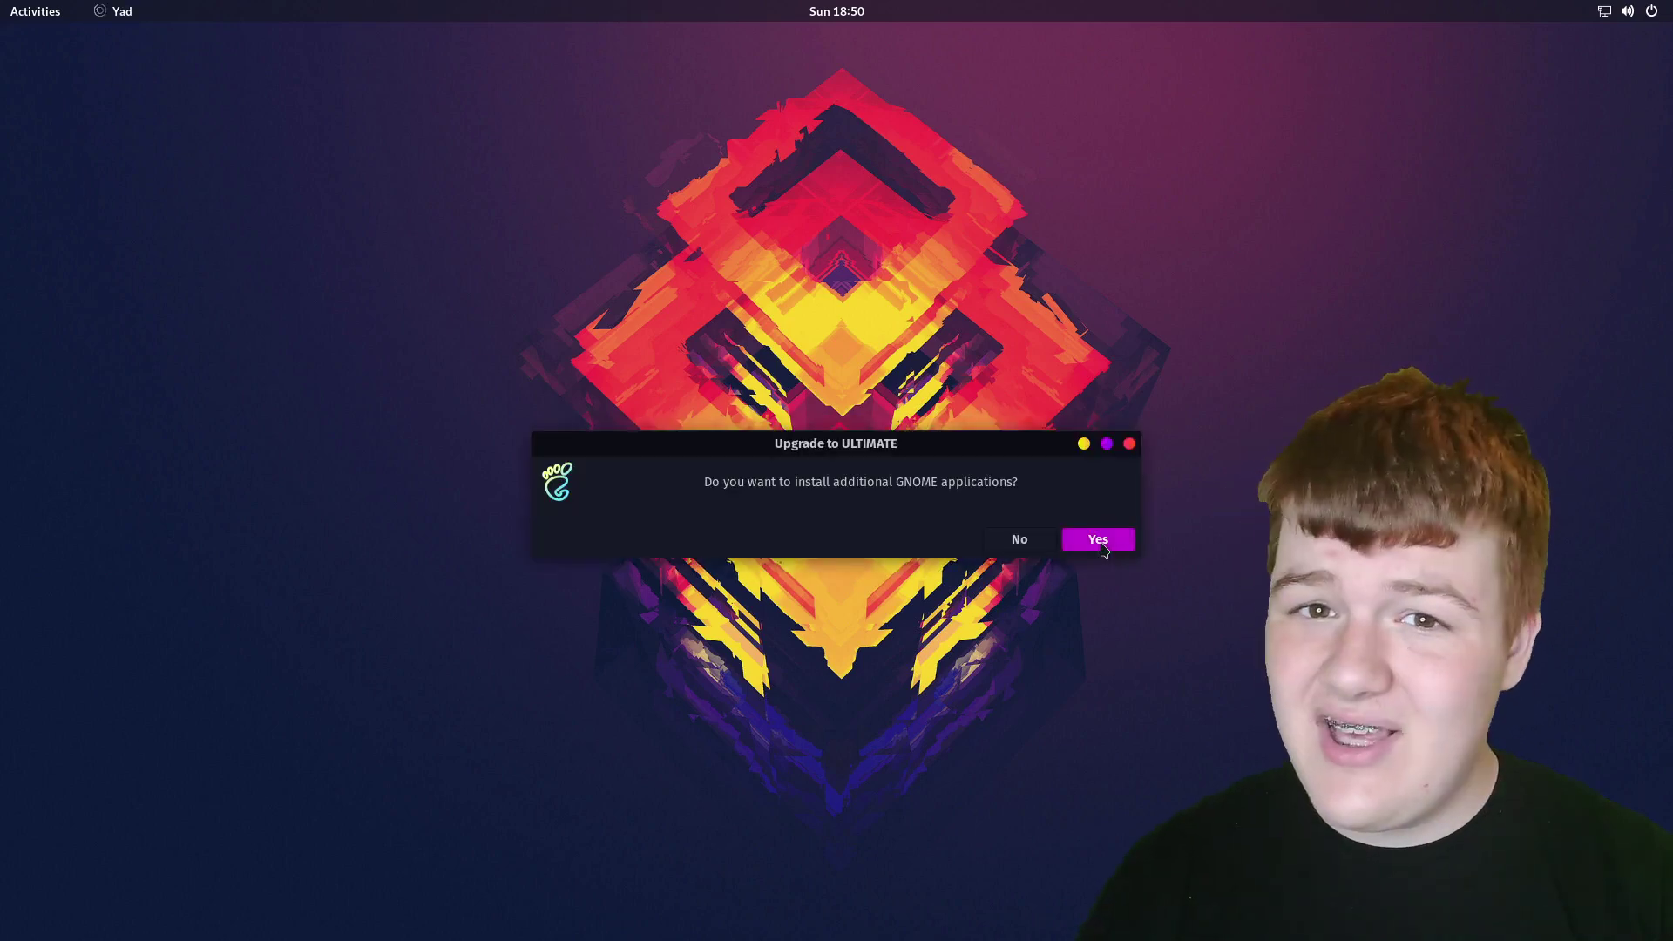
left_click(1099, 540)
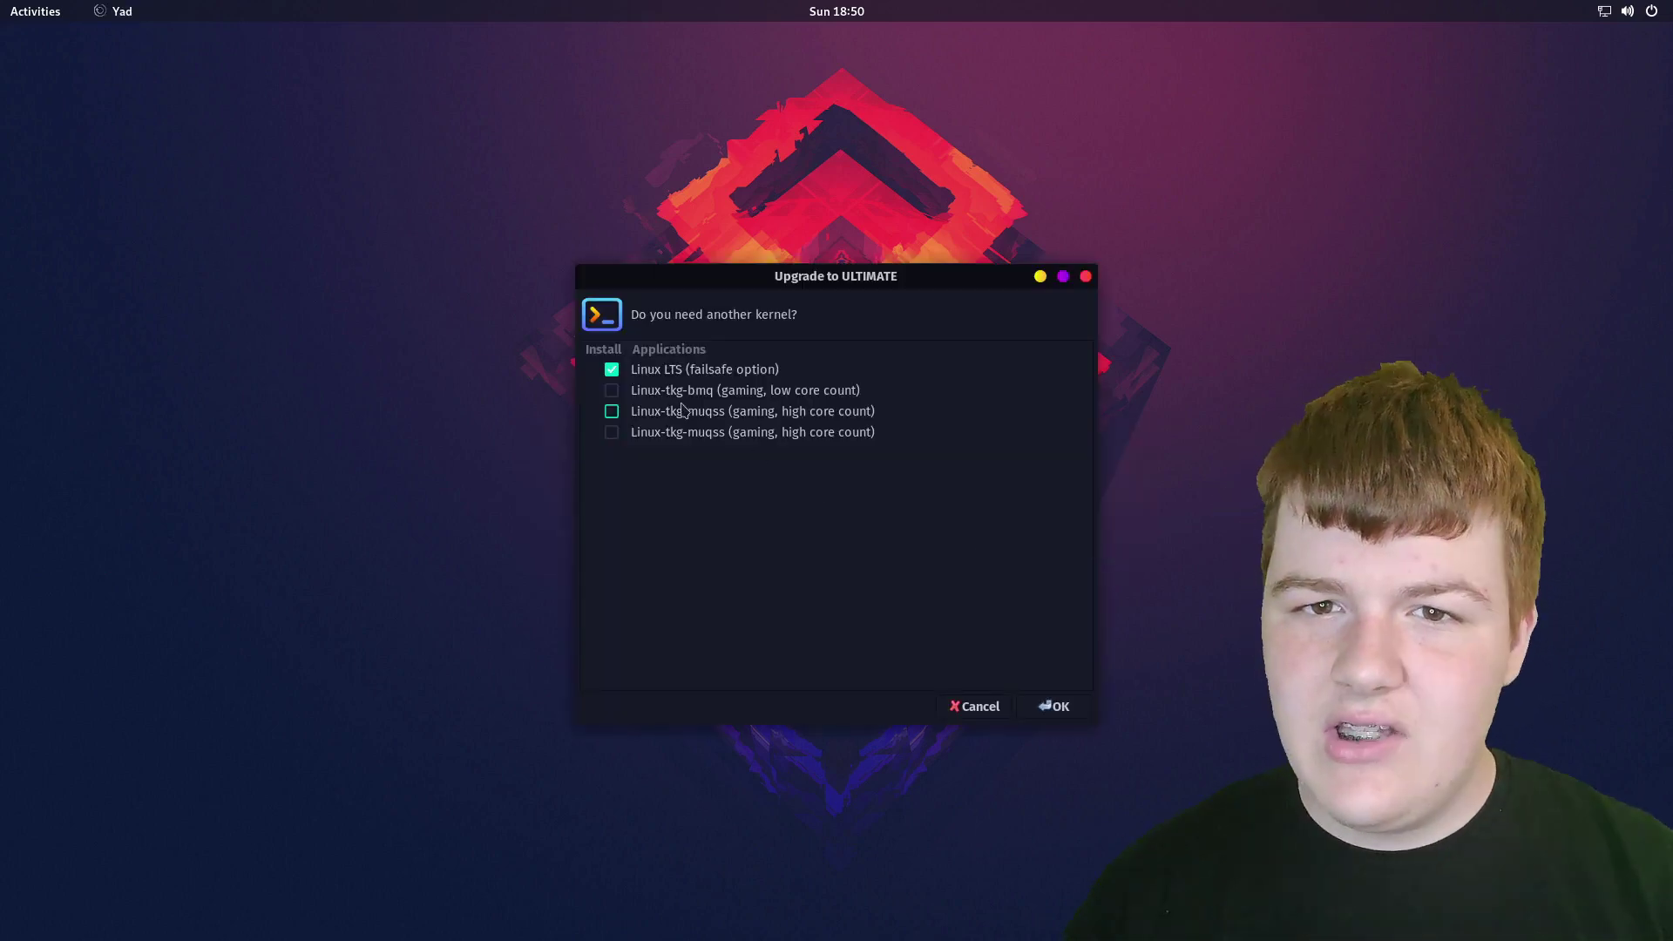
left_click(1054, 705)
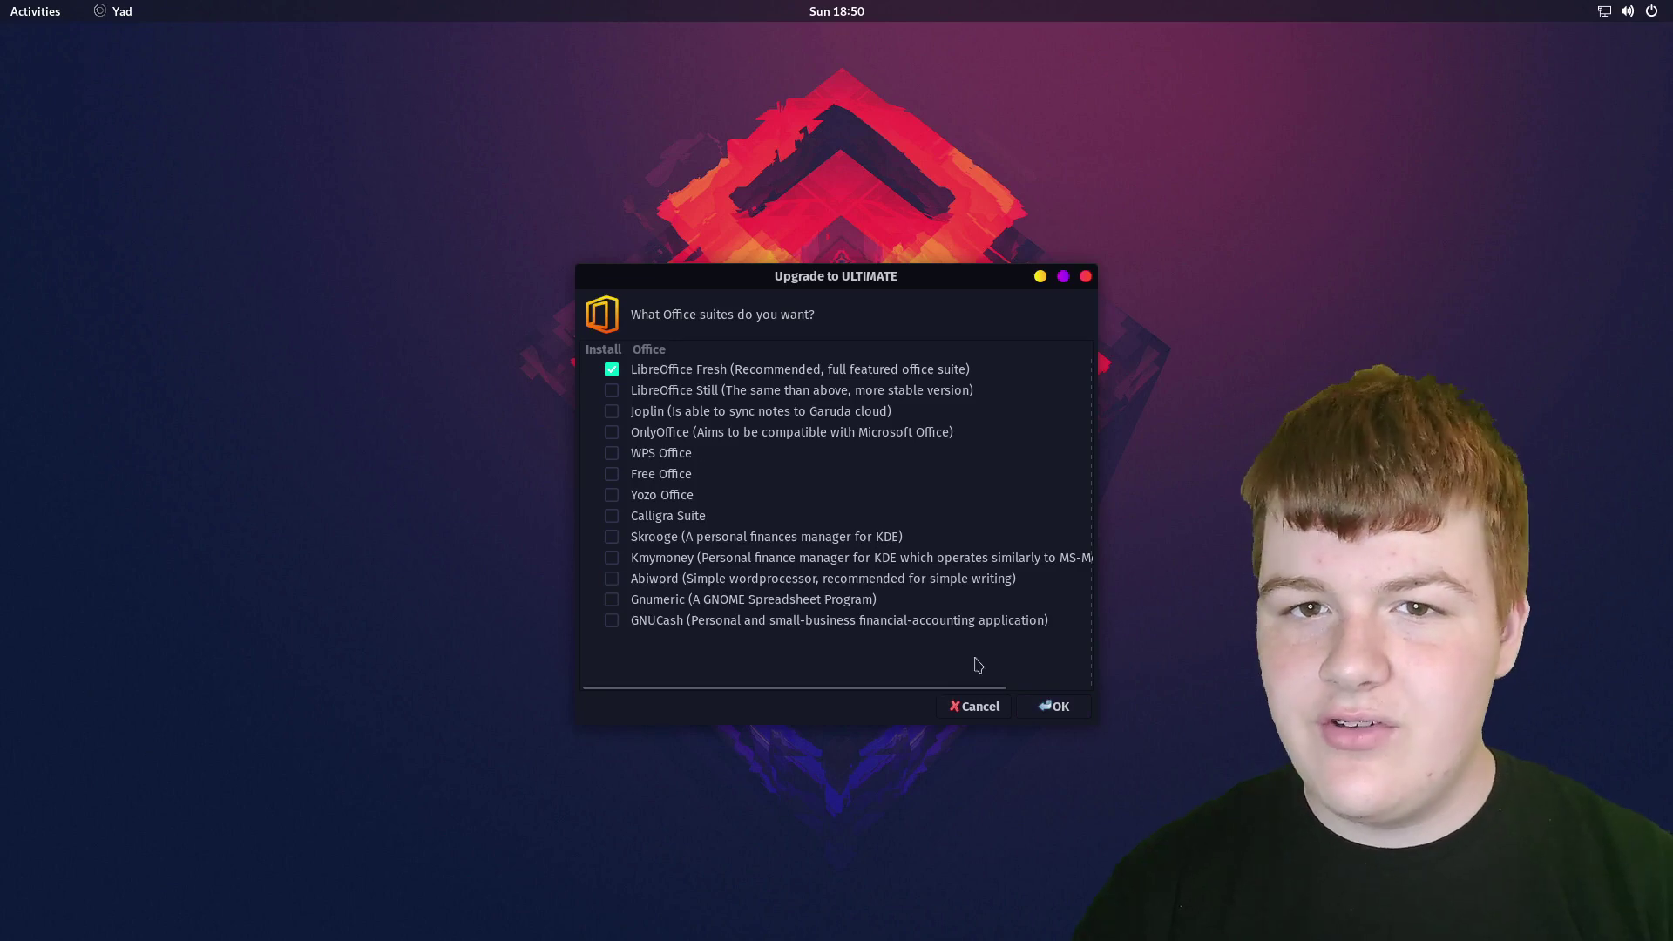
left_click(1054, 705)
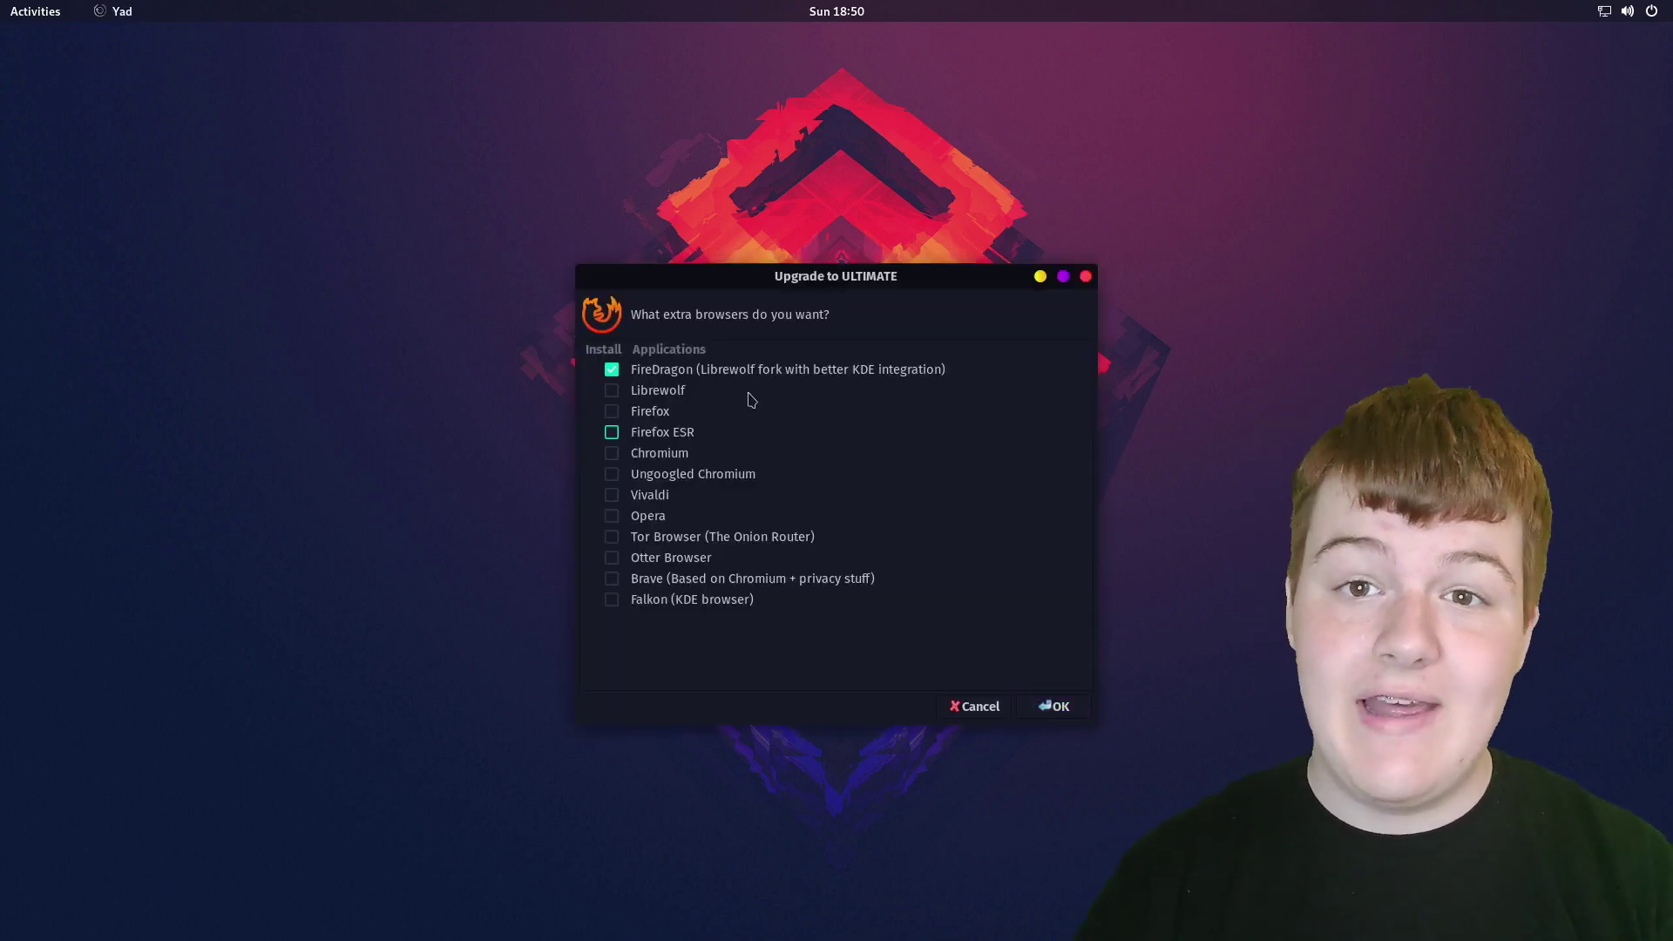
left_click(1054, 706)
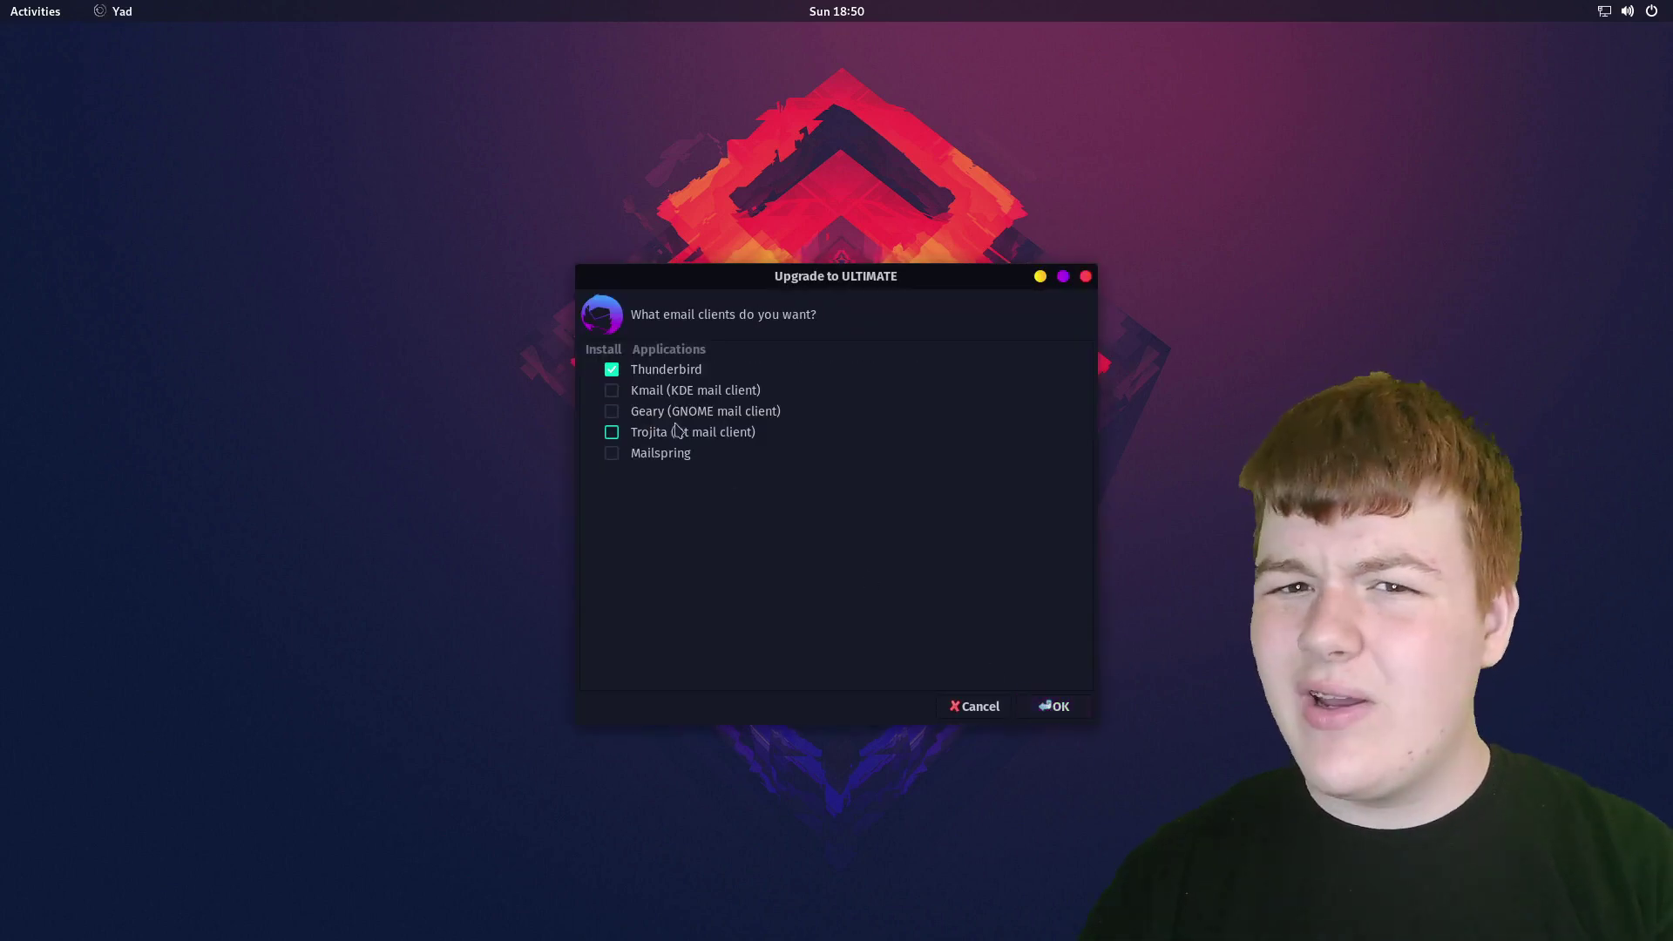
Sort the email clients by name and keep Thunderbird and Telegram Desktop.
left_click(636, 350)
left_click(636, 350)
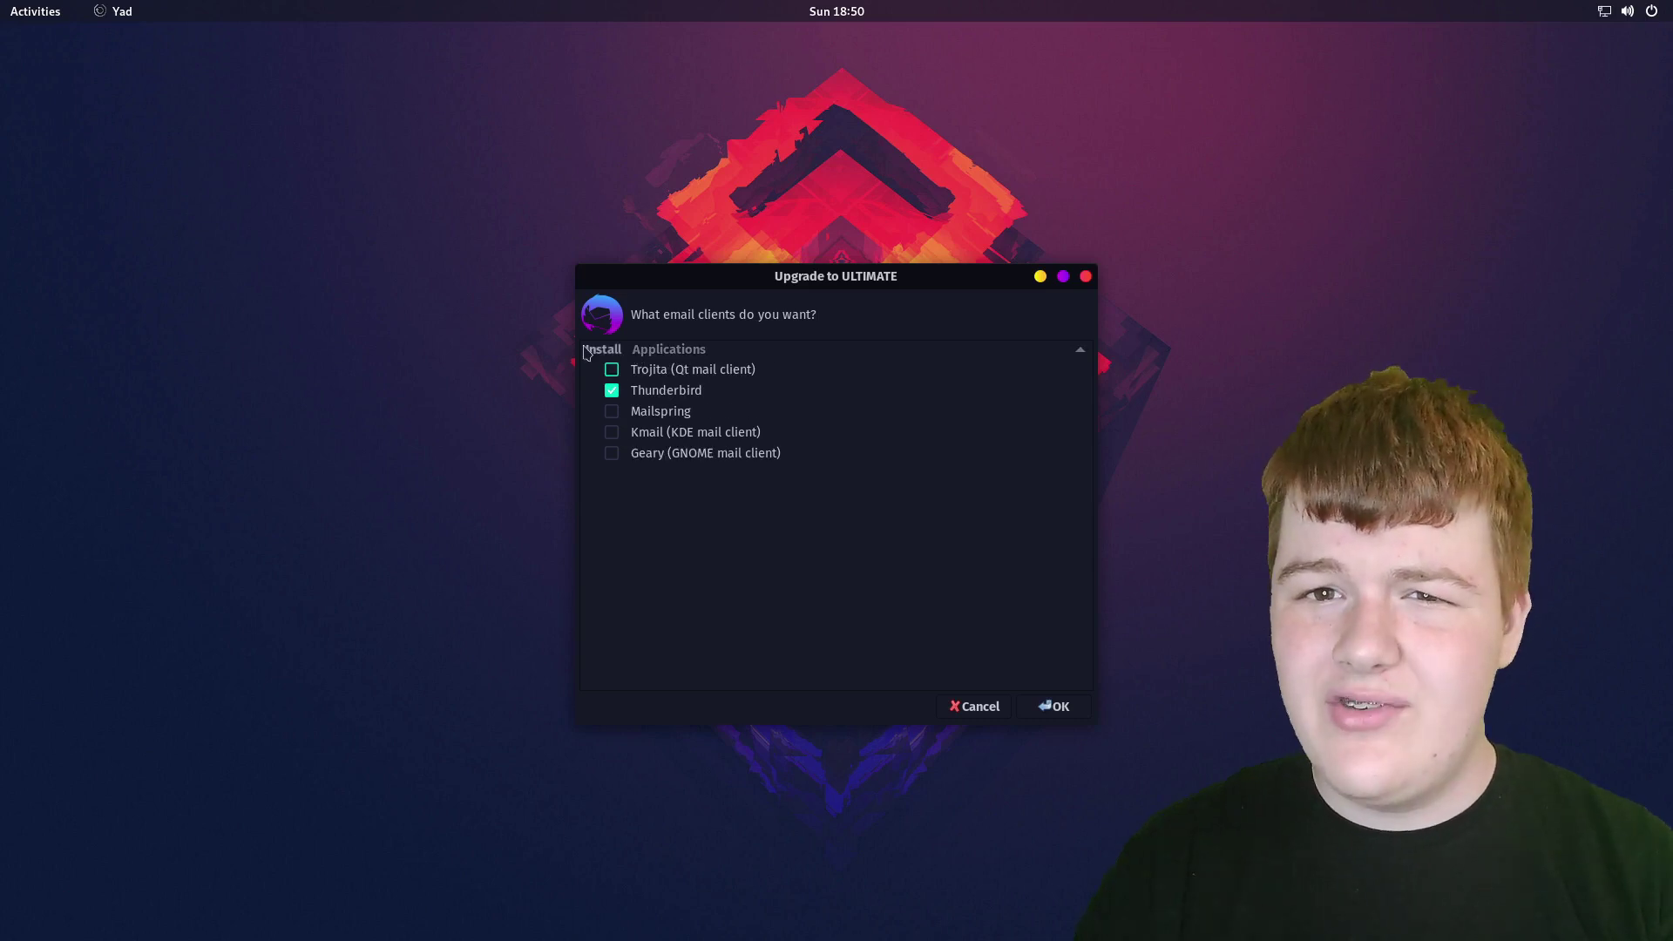
left_click(1054, 706)
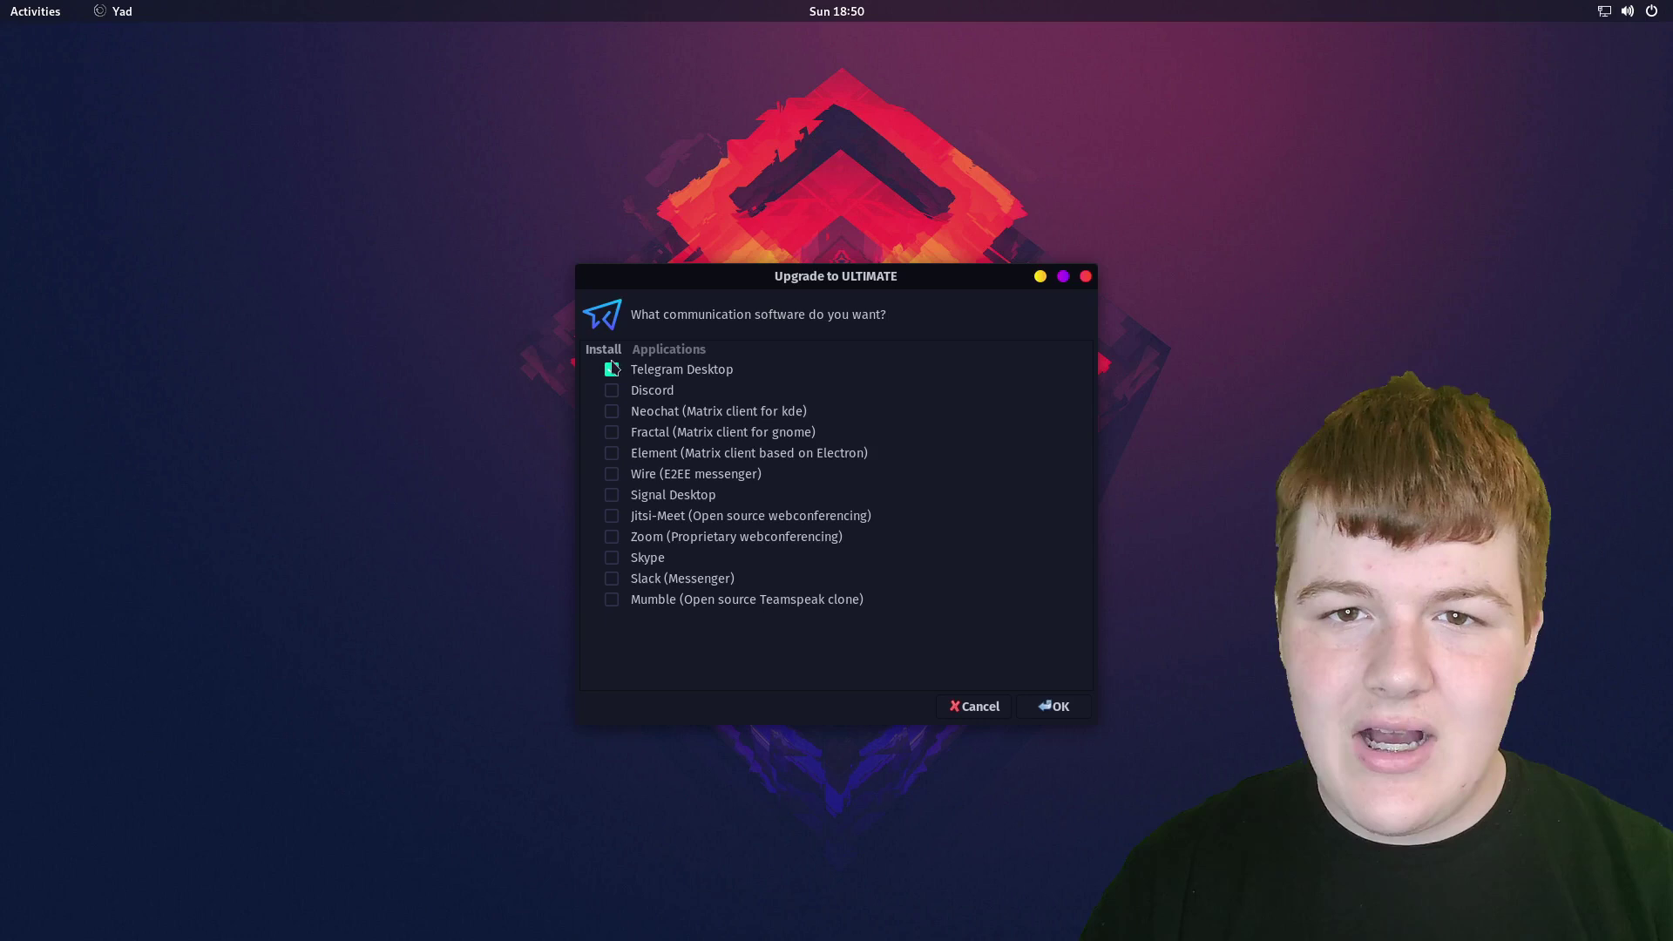
left_click(1054, 705)
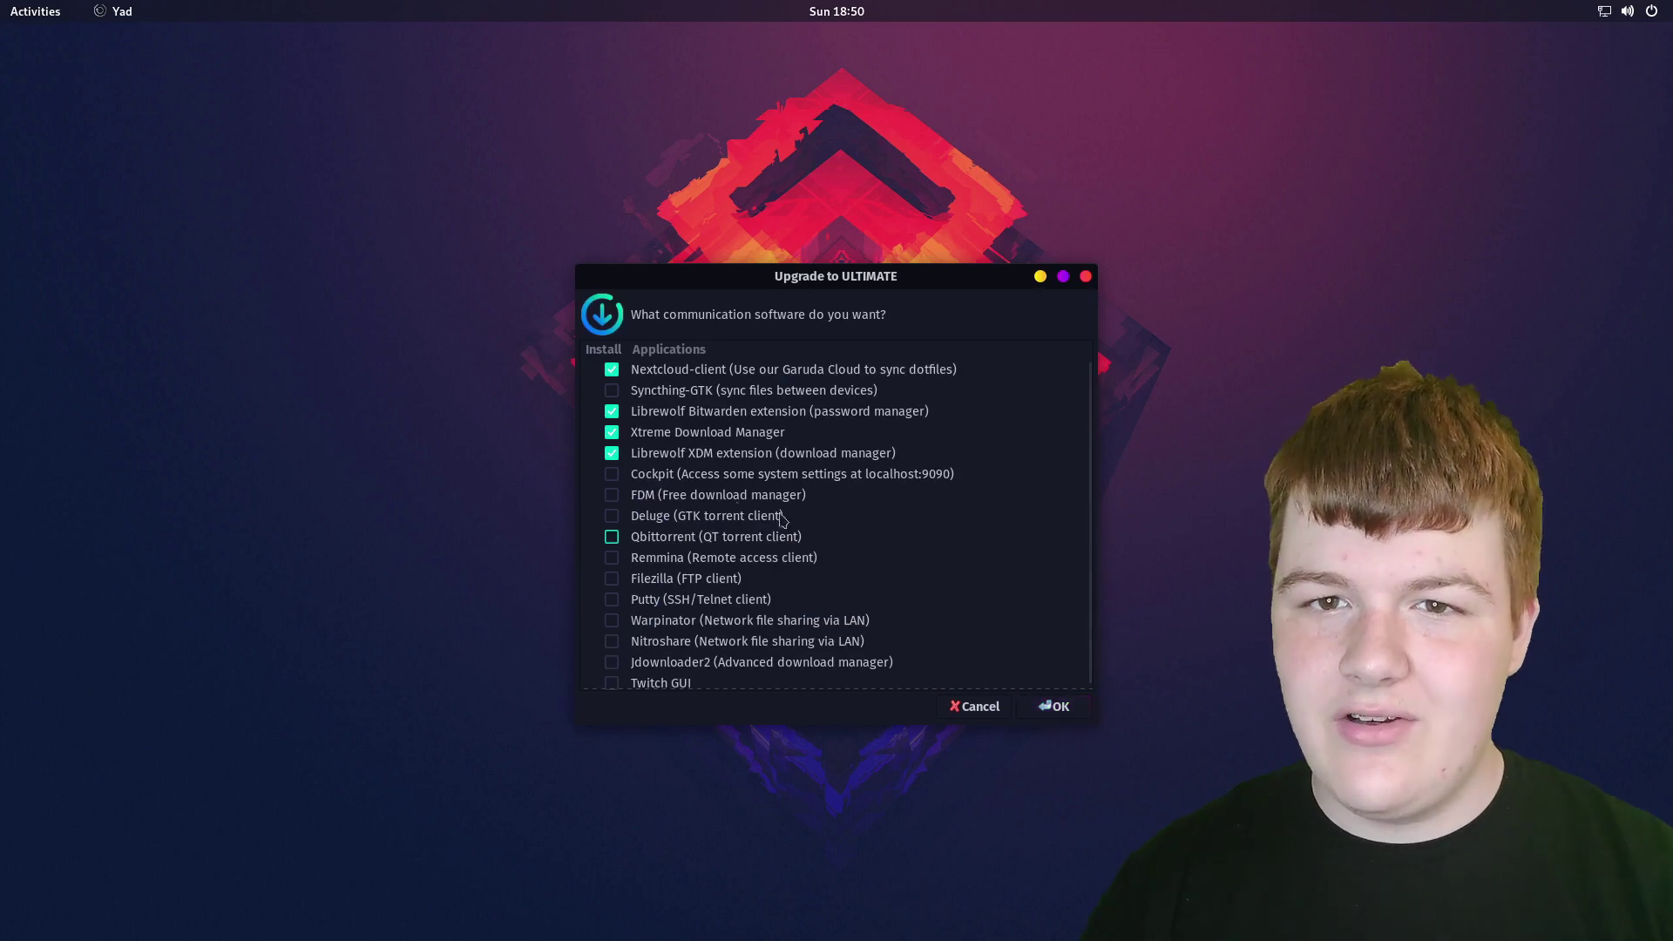
Untick XDM extension, Xtreme Download Manager, Nextcloud-client and Bitwarden; skip audio, keep SMplayer.
left_click(612, 453)
left_click(611, 432)
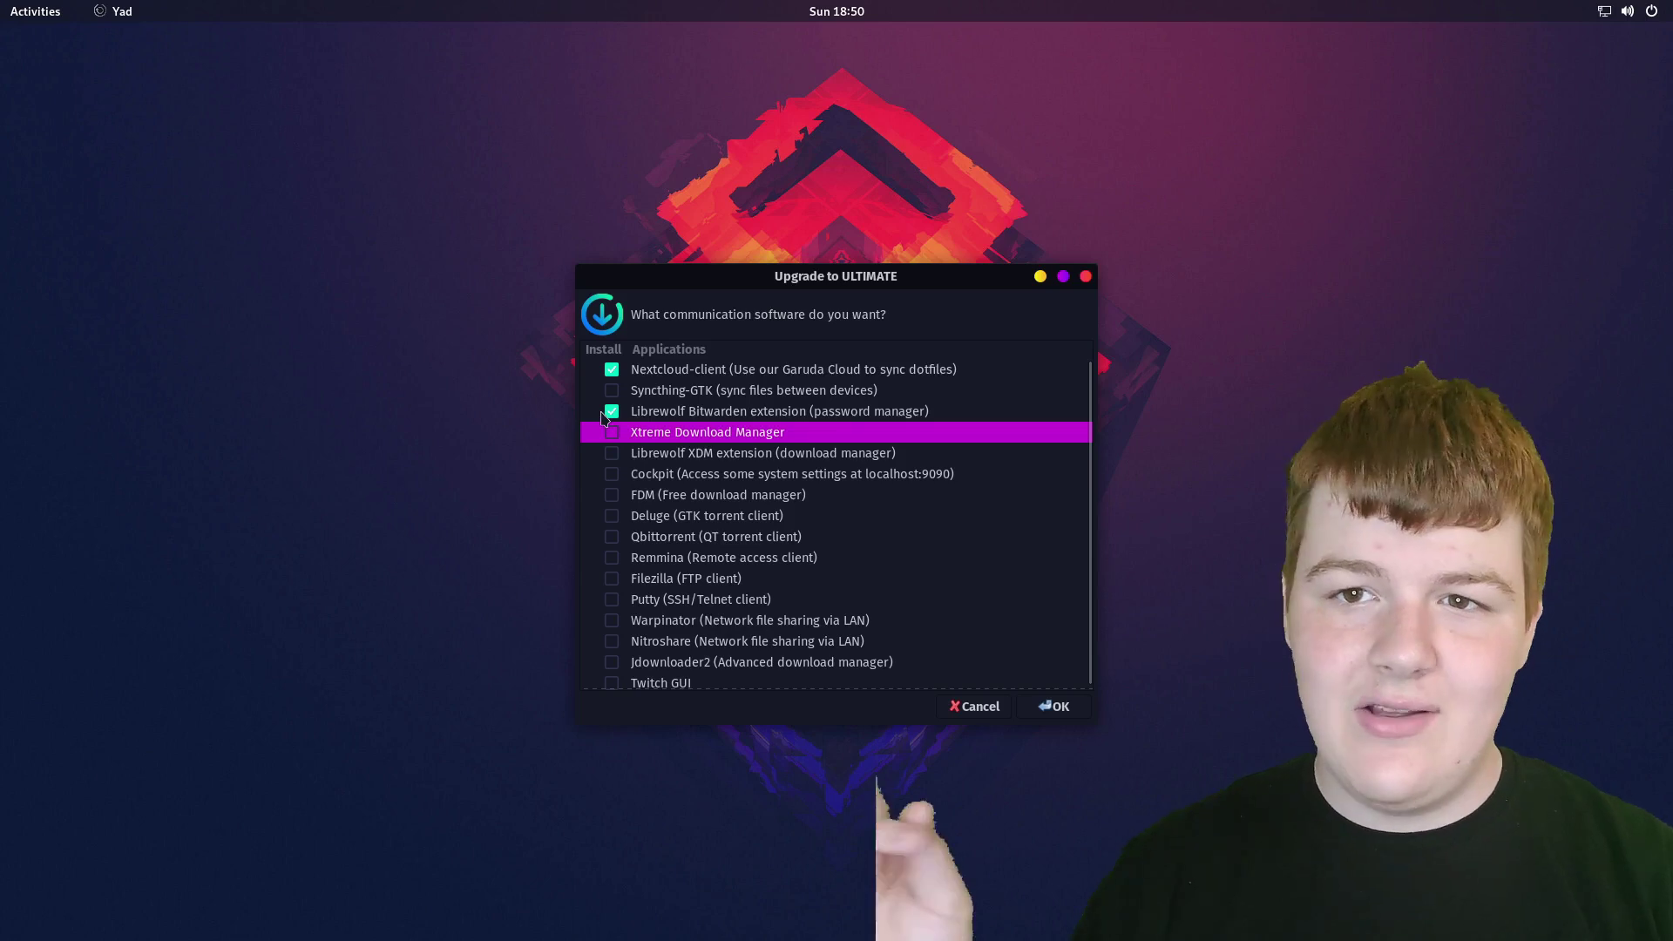
left_click(611, 369)
left_click(611, 411)
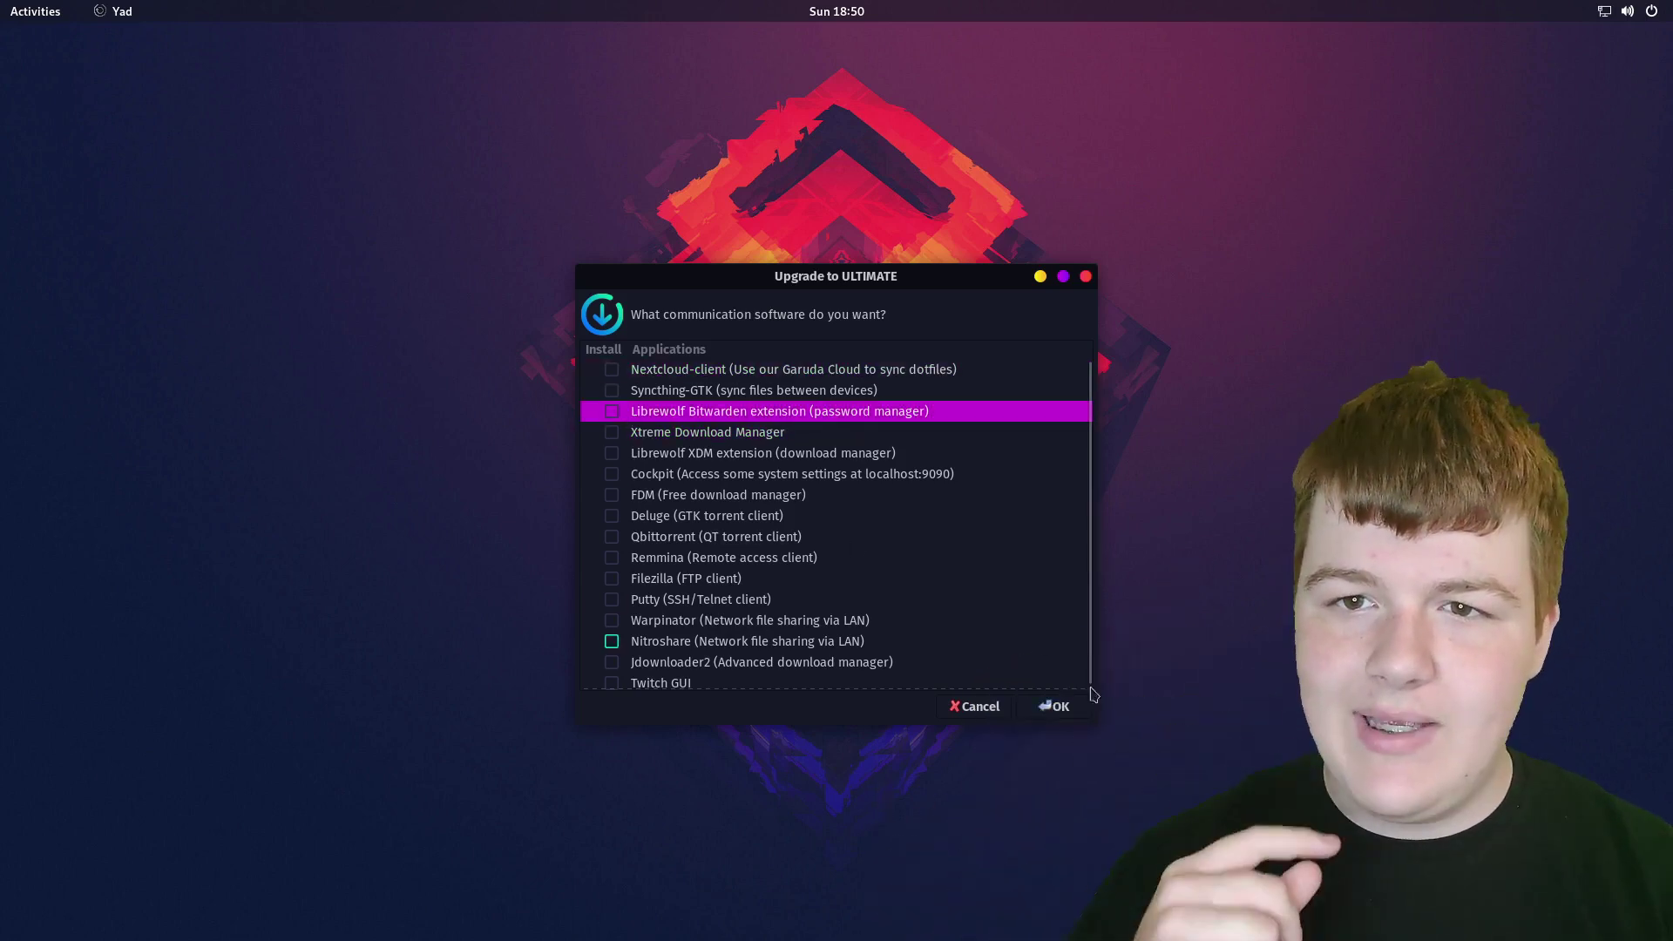
left_click(1045, 708)
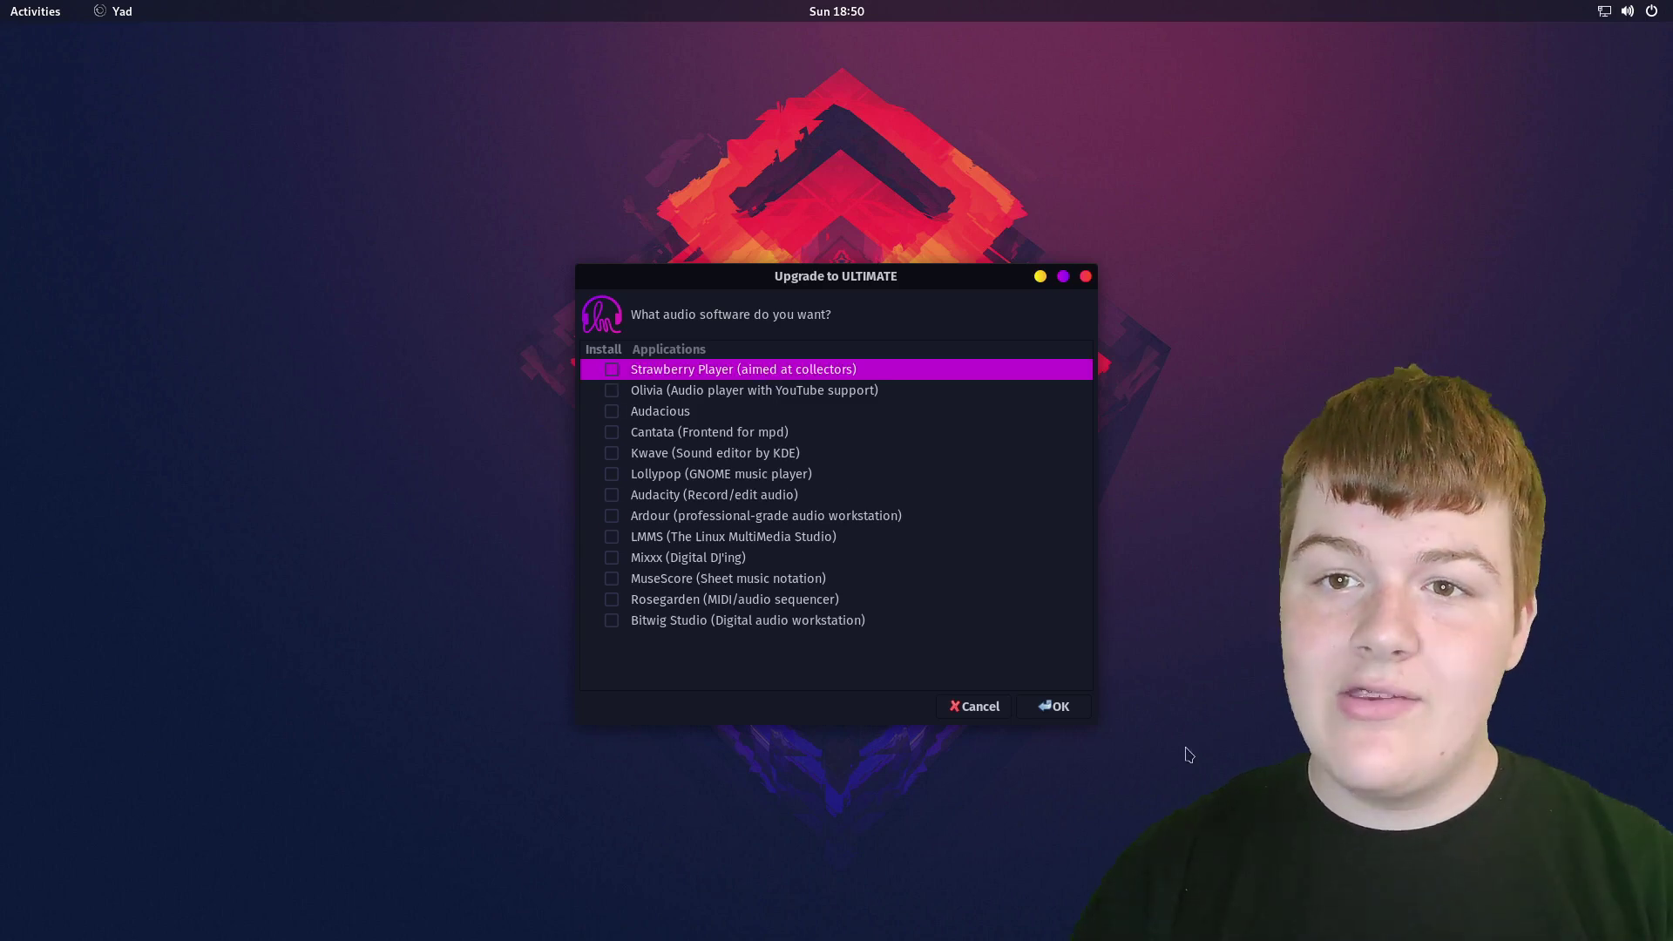
left_click(1054, 706)
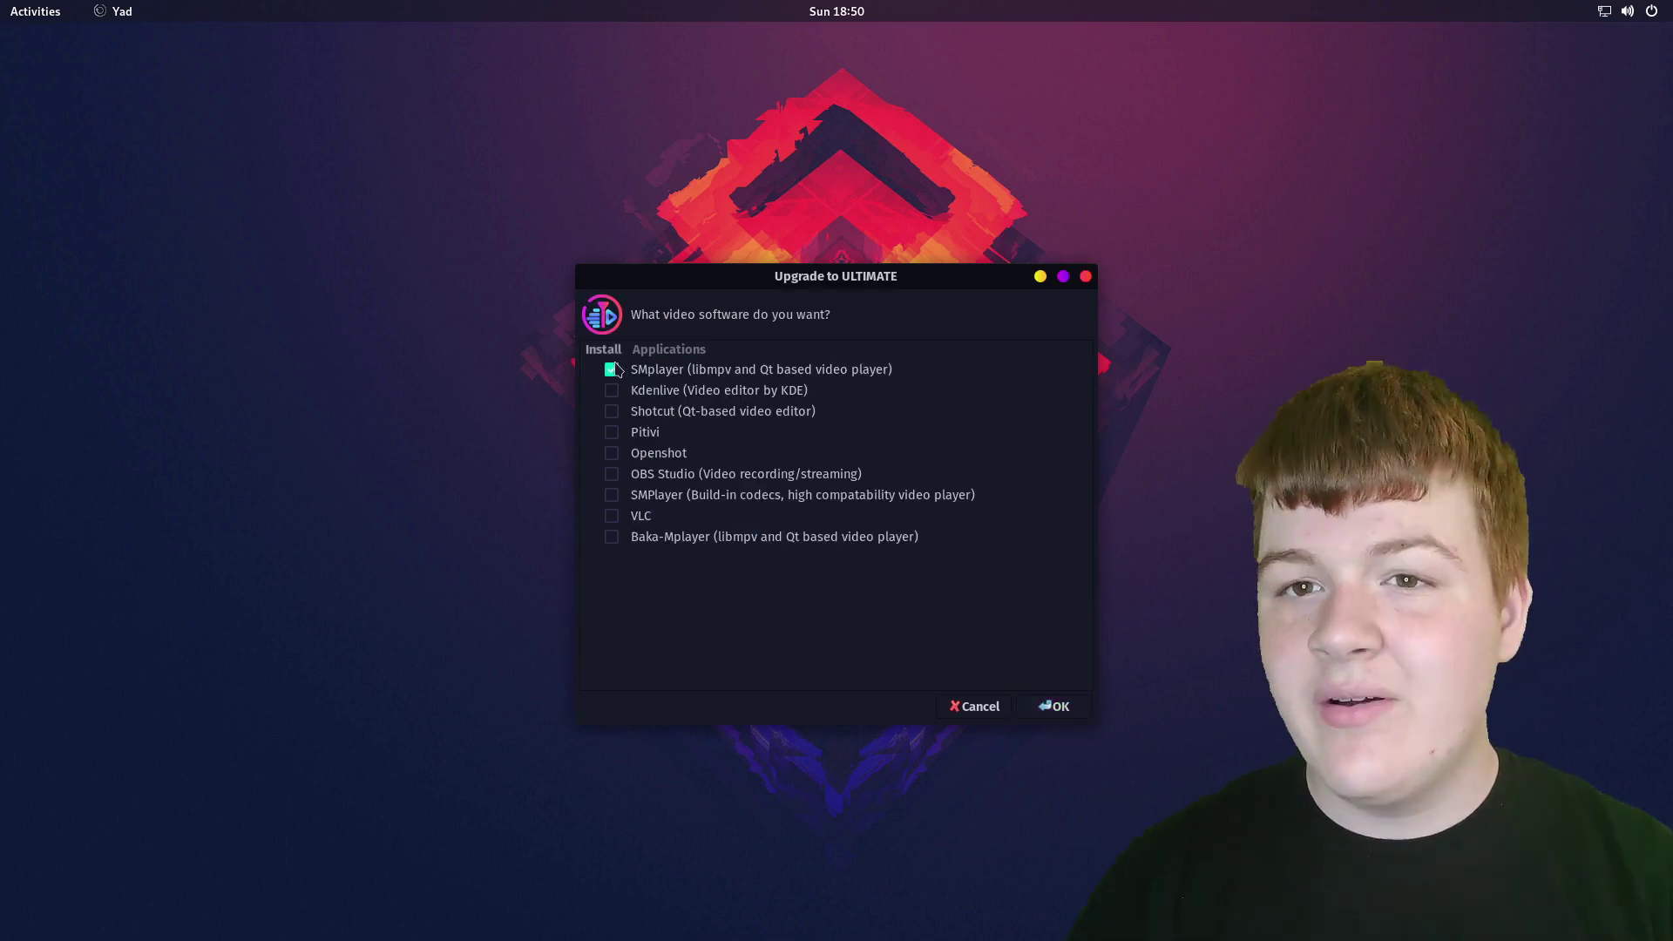
left_click(1054, 706)
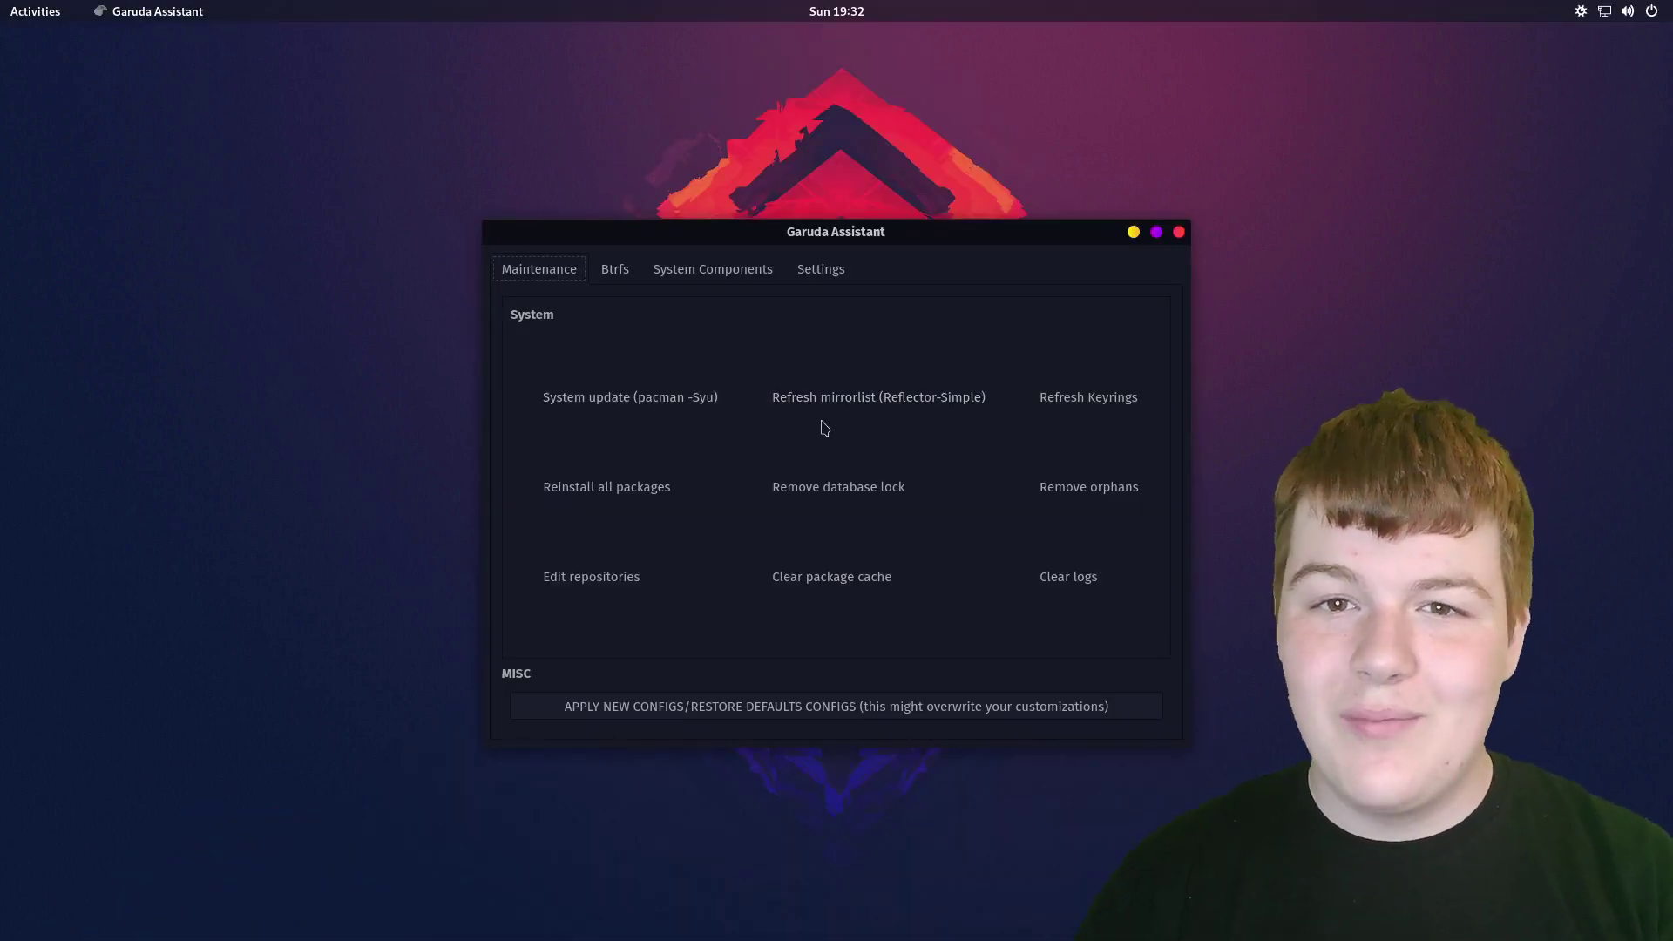
Run the full pacman -Syu system update, authenticating with the administrator password.
left_click(640, 409)
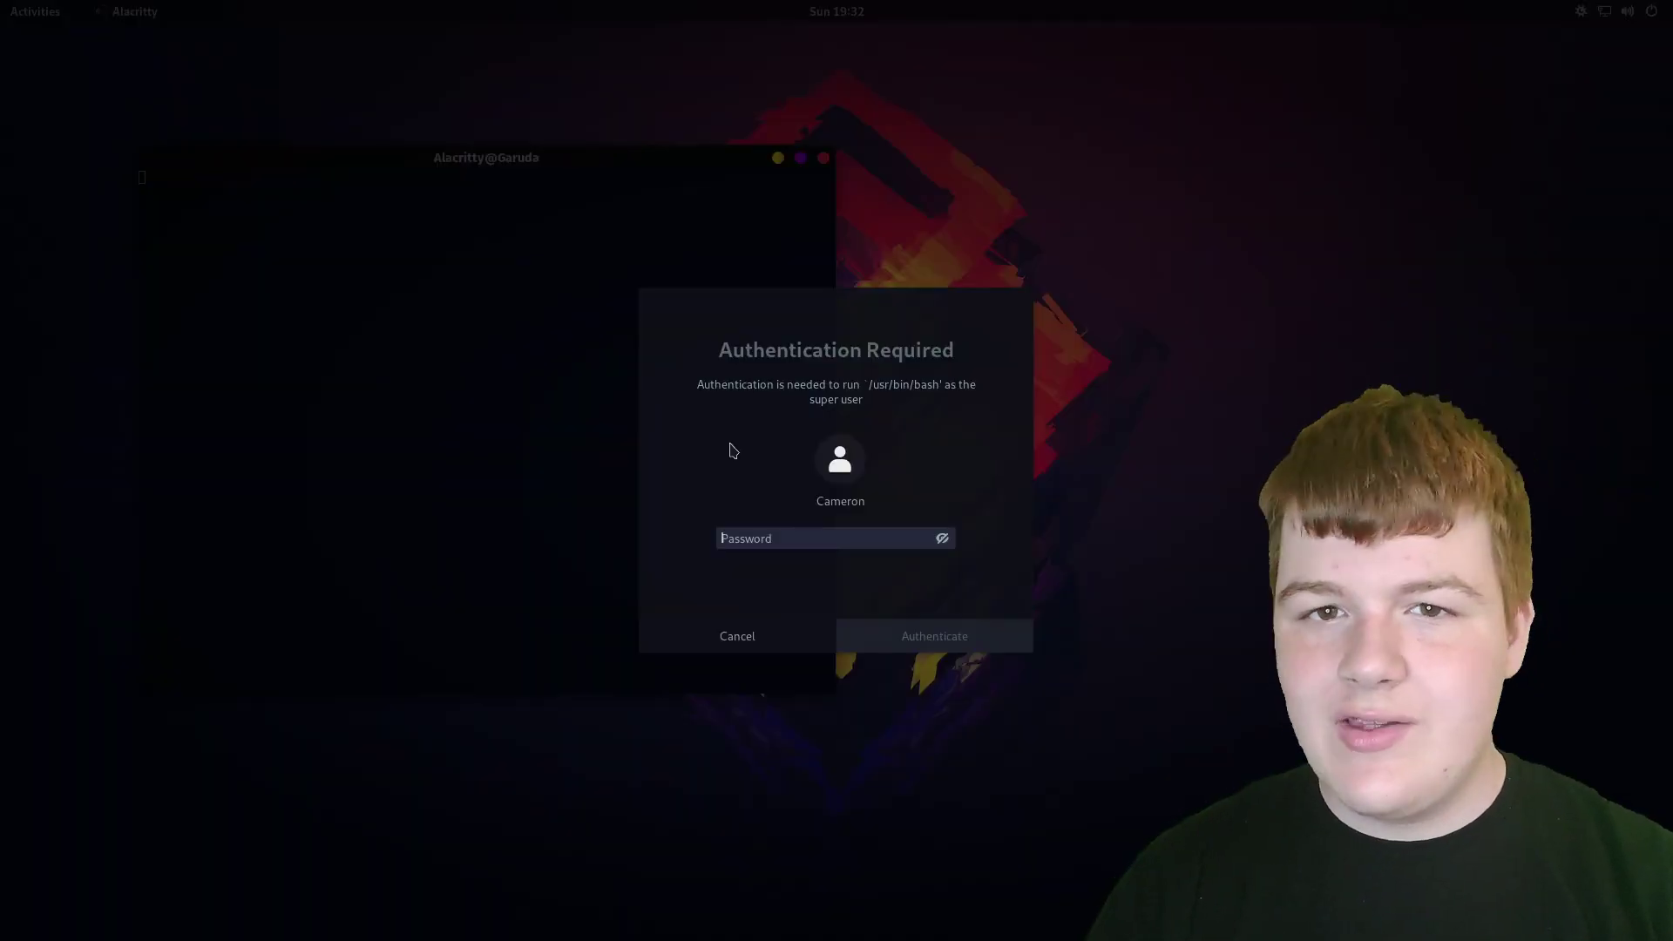
type("**********")
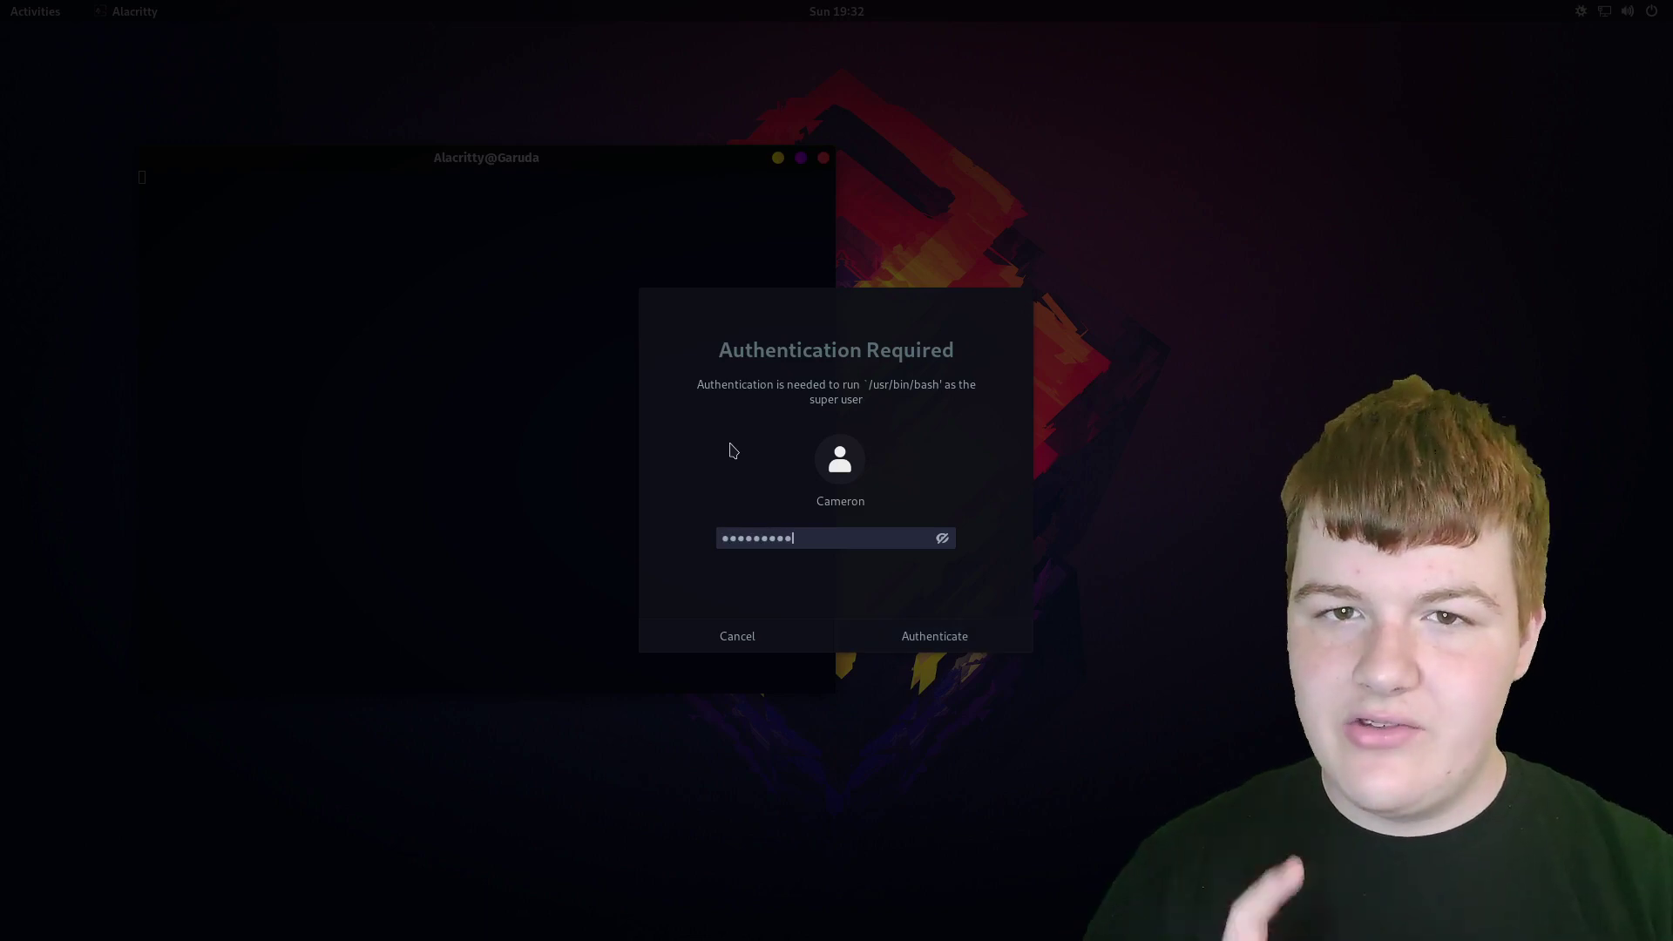
key("Return")
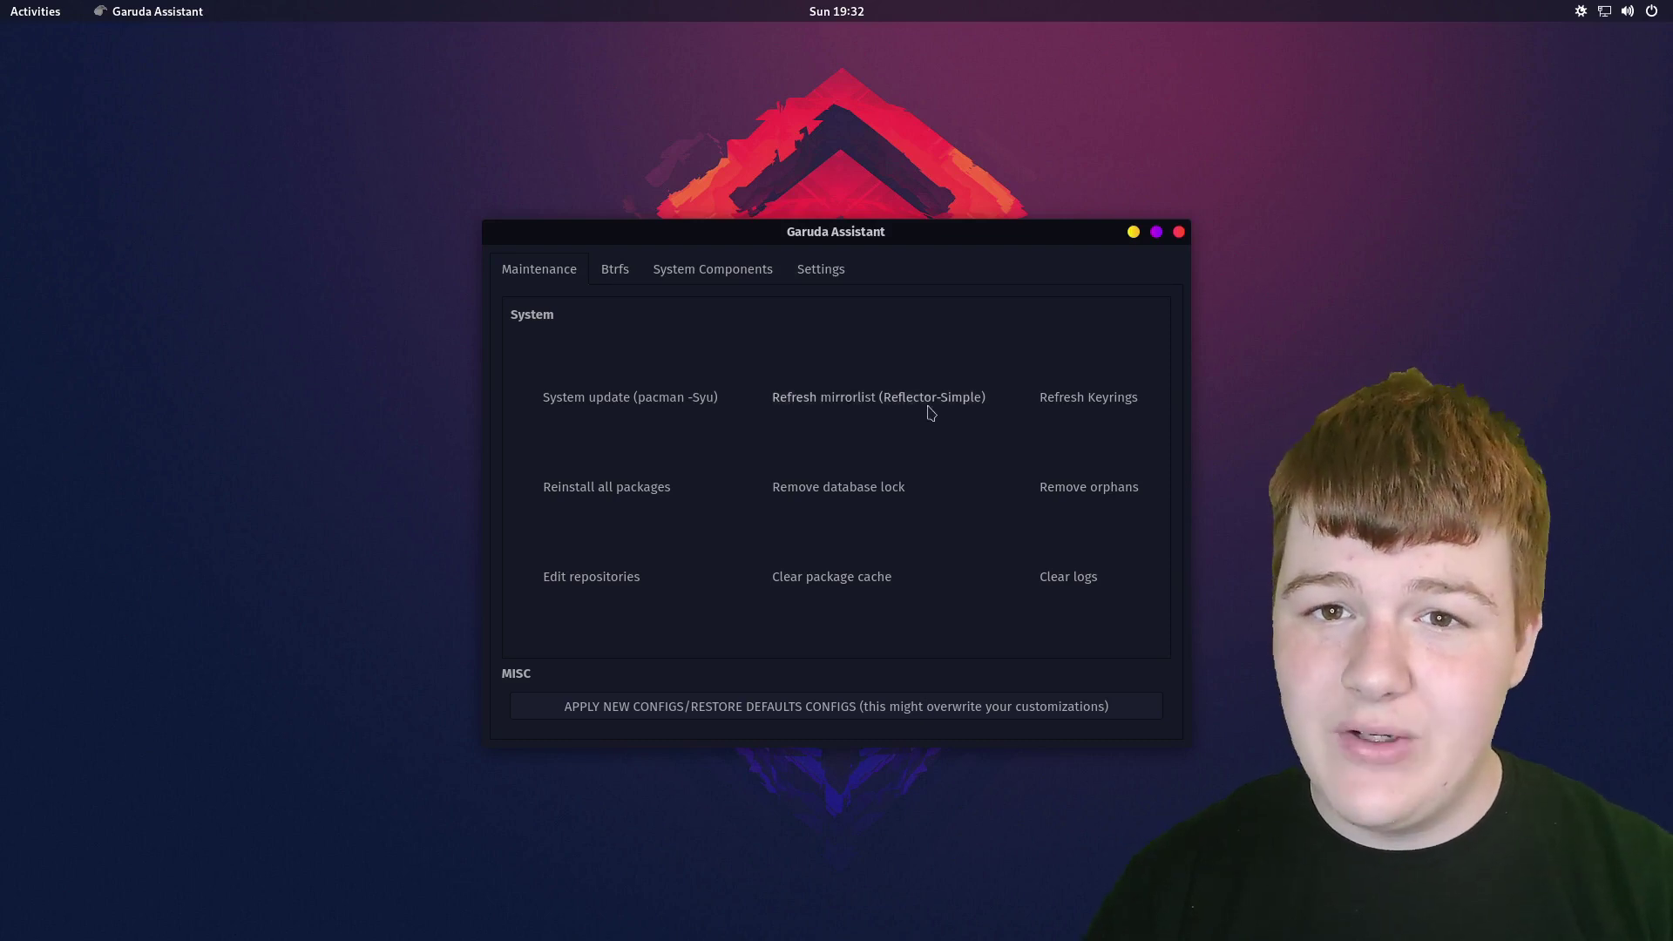
Review the Btrfs disk space page and the System Components list.
left_click(613, 269)
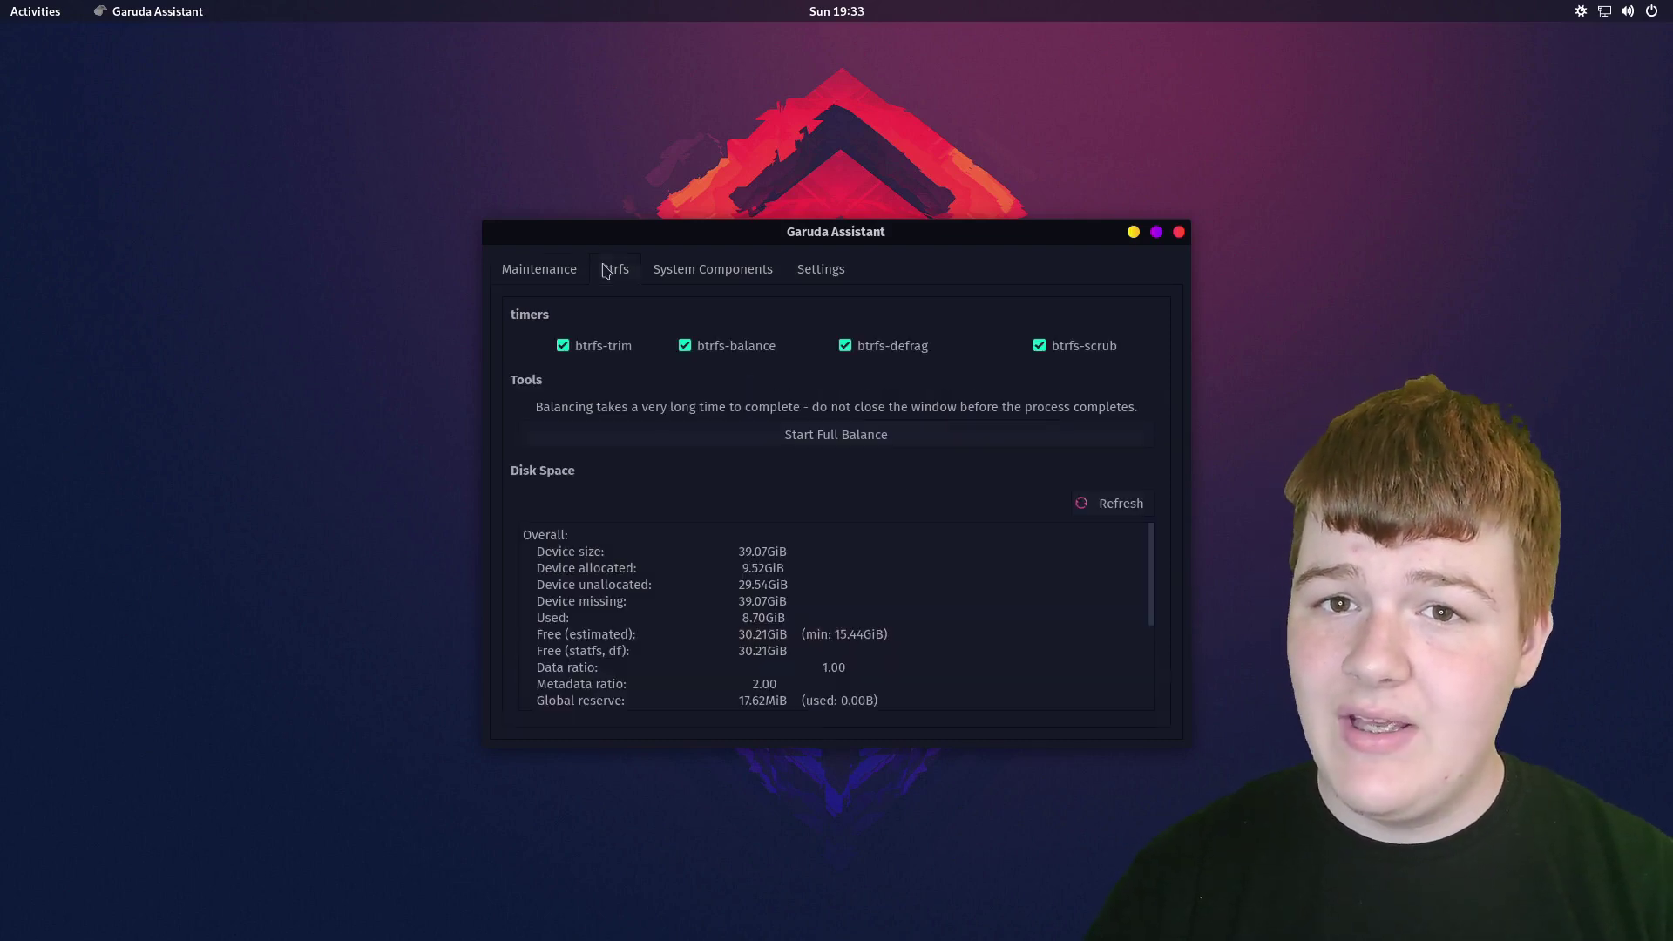
left_click(729, 278)
scroll(817, 340, "down", 3)
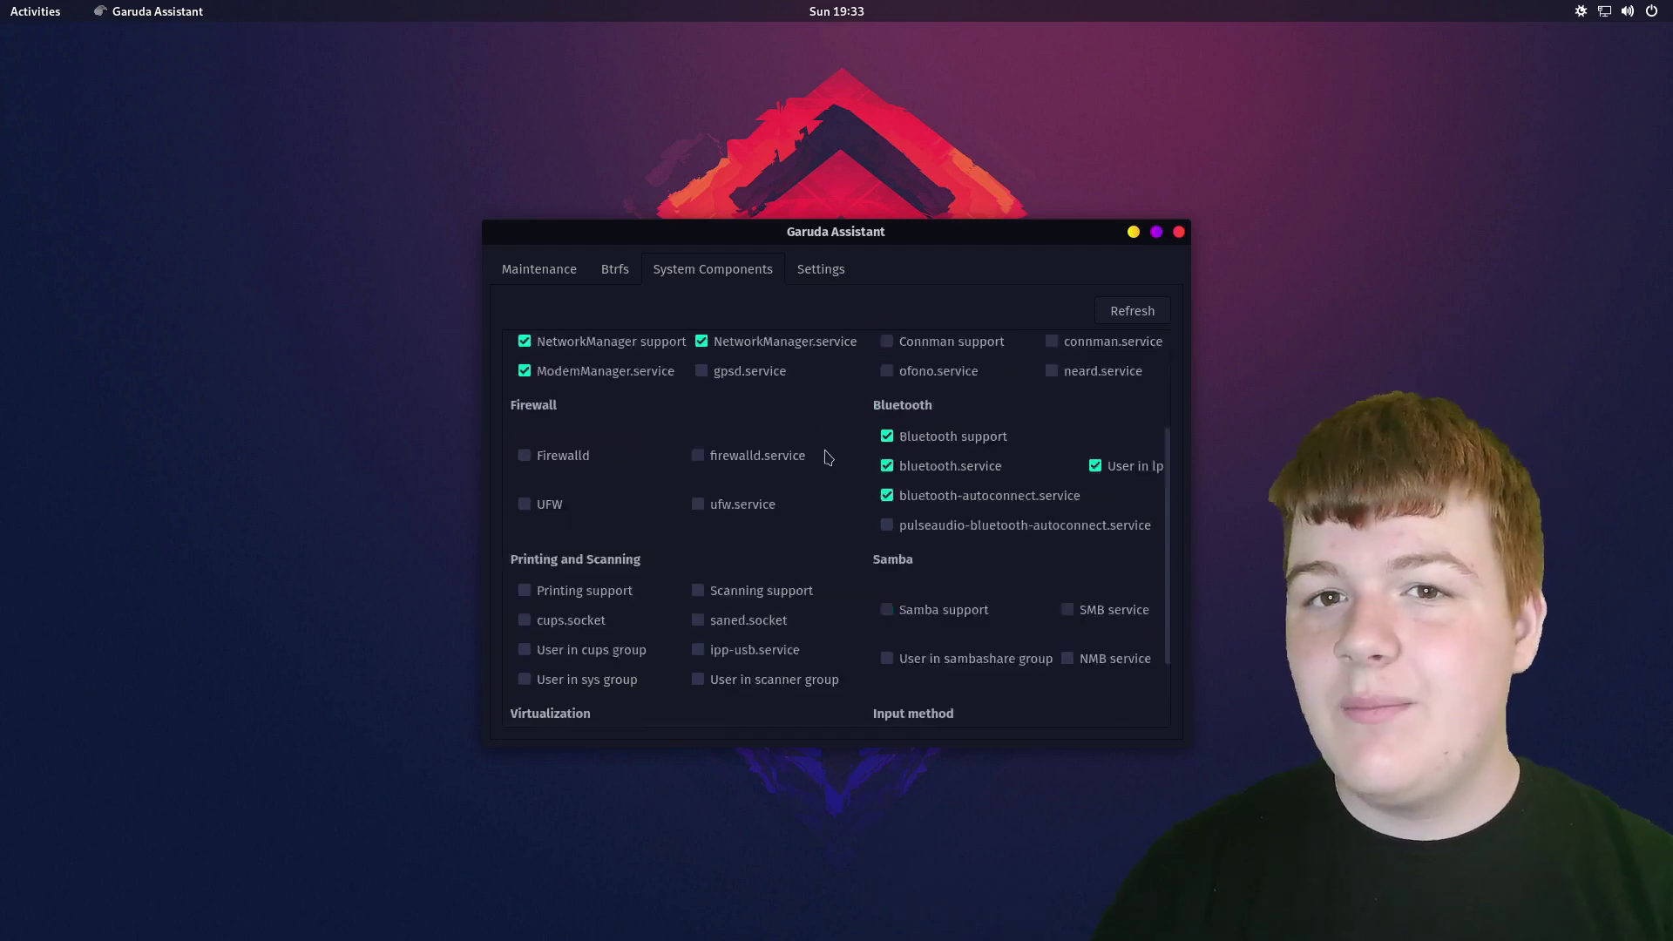
scroll(817, 340, "up", 3)
Switch the login shell to Zsh in Settings and select the terminal's password prompt.
left_click(820, 269)
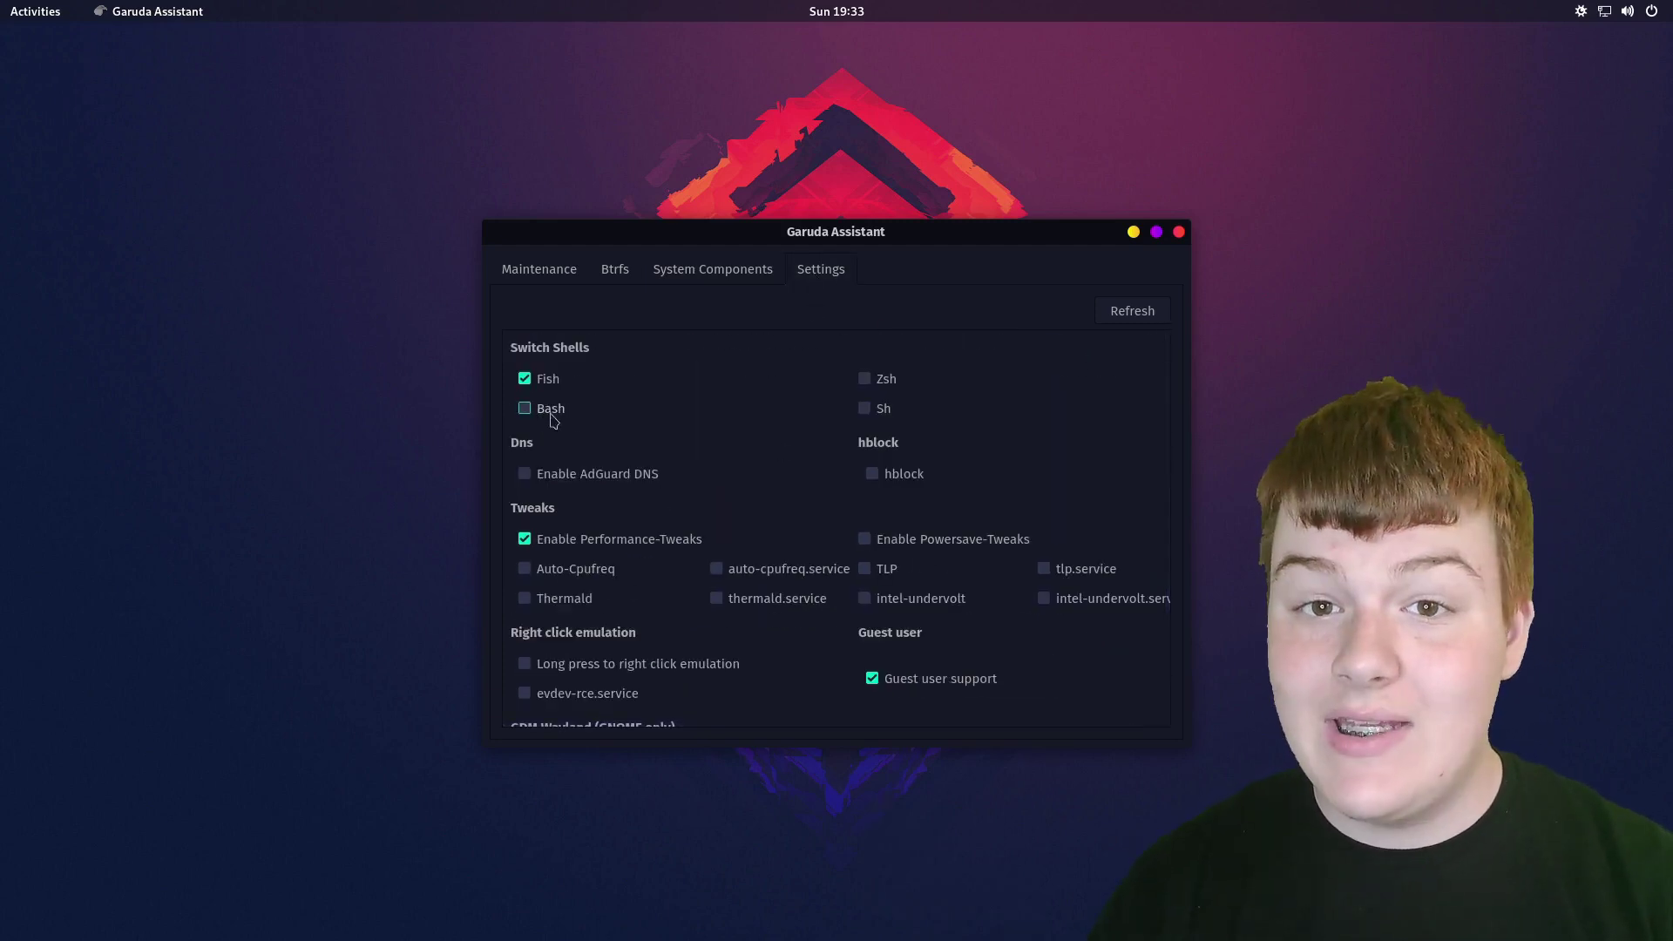
left_click(865, 379)
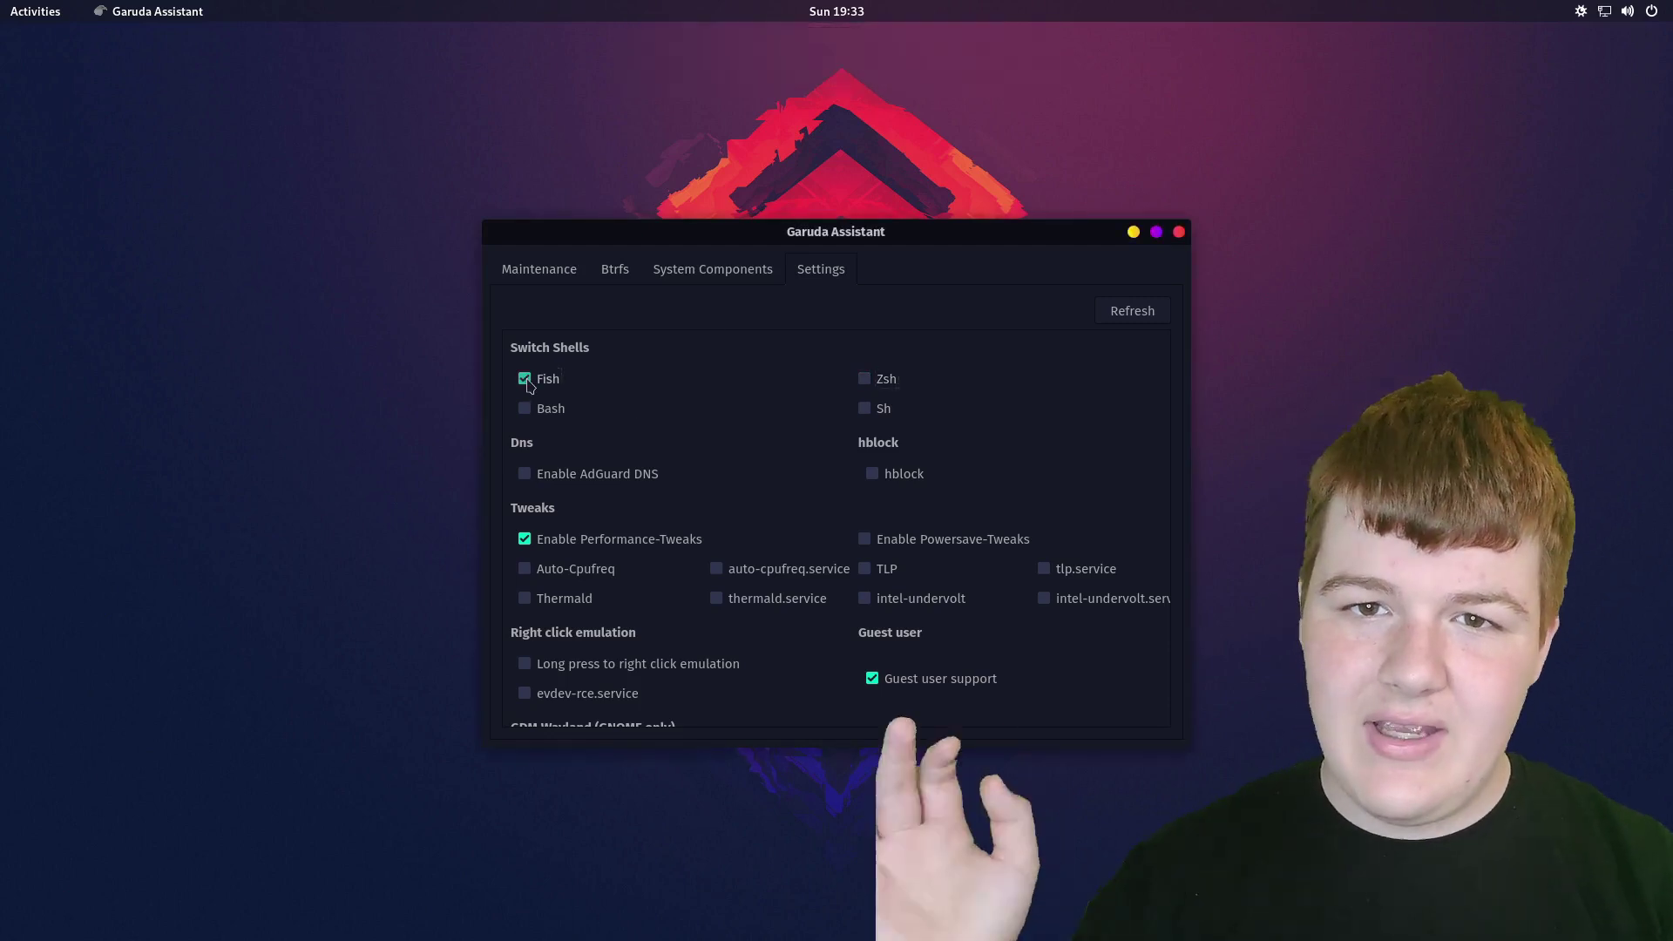
left_click(1162, 314)
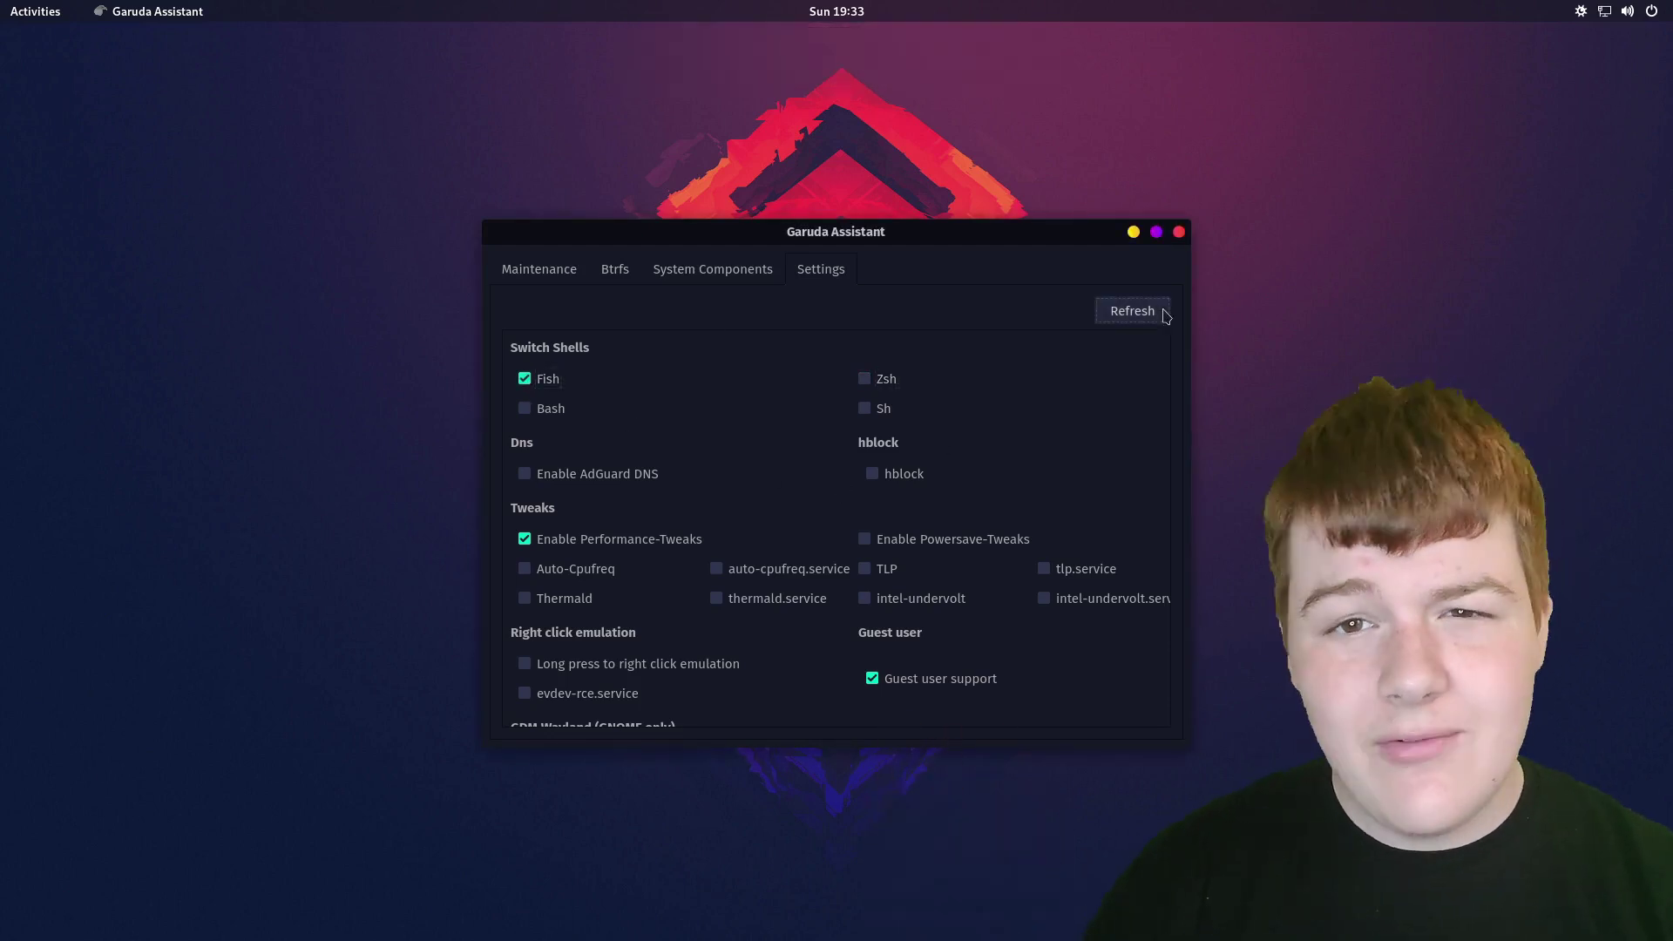
left_click(880, 383)
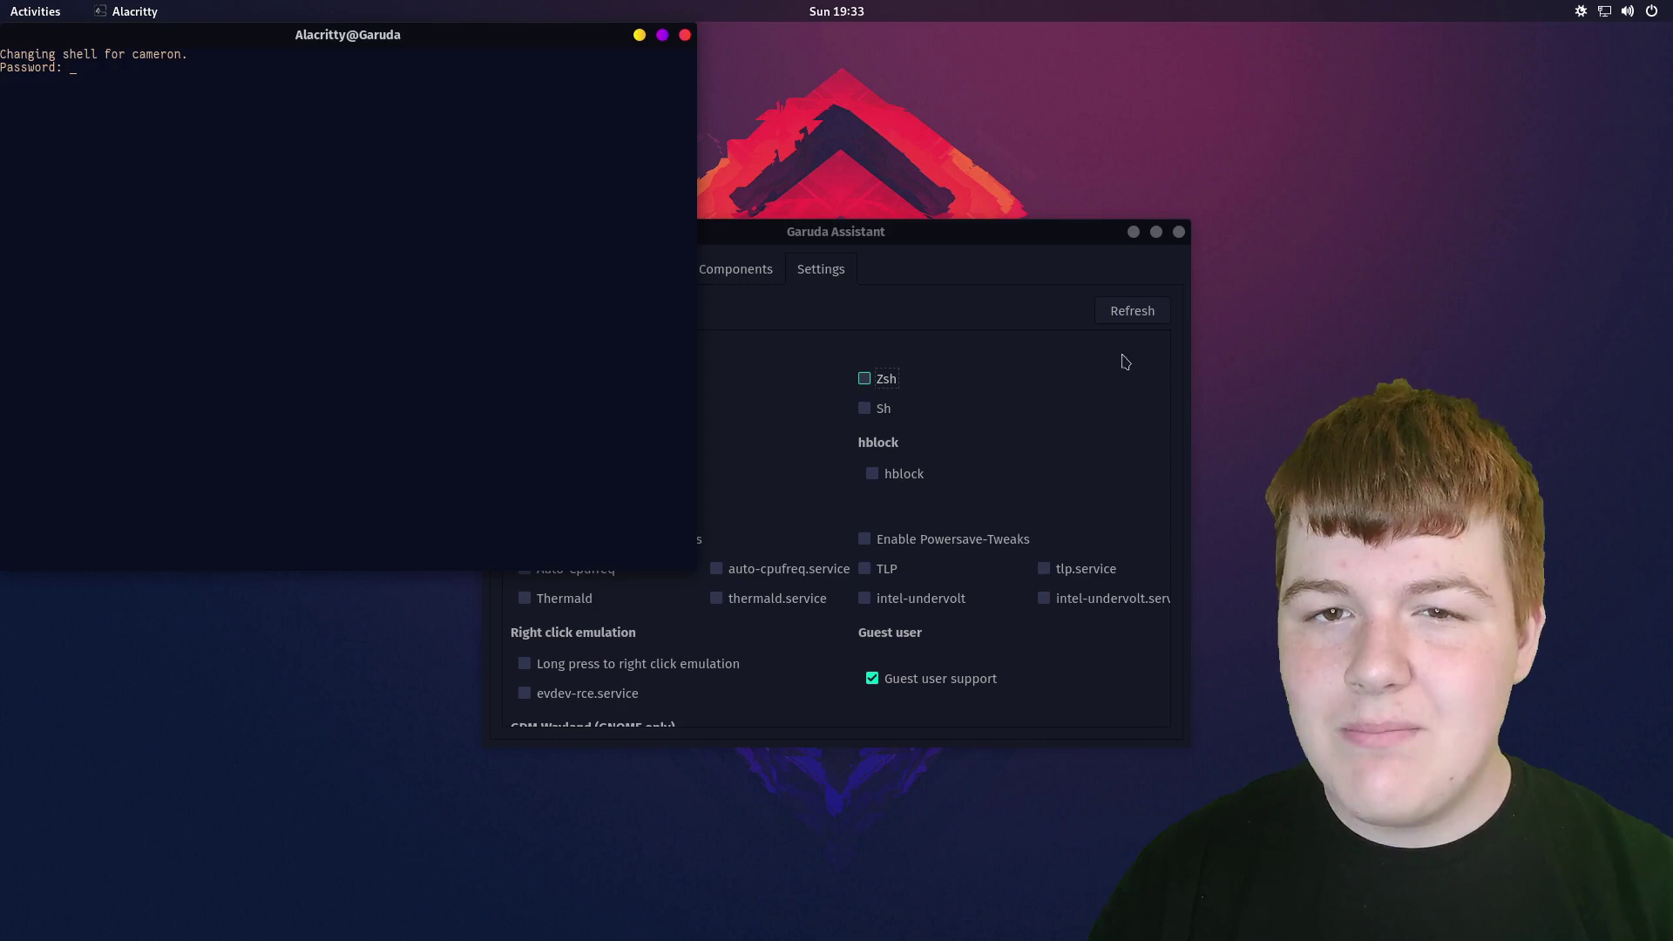
left_click_drag(356, 66, 635, 200)
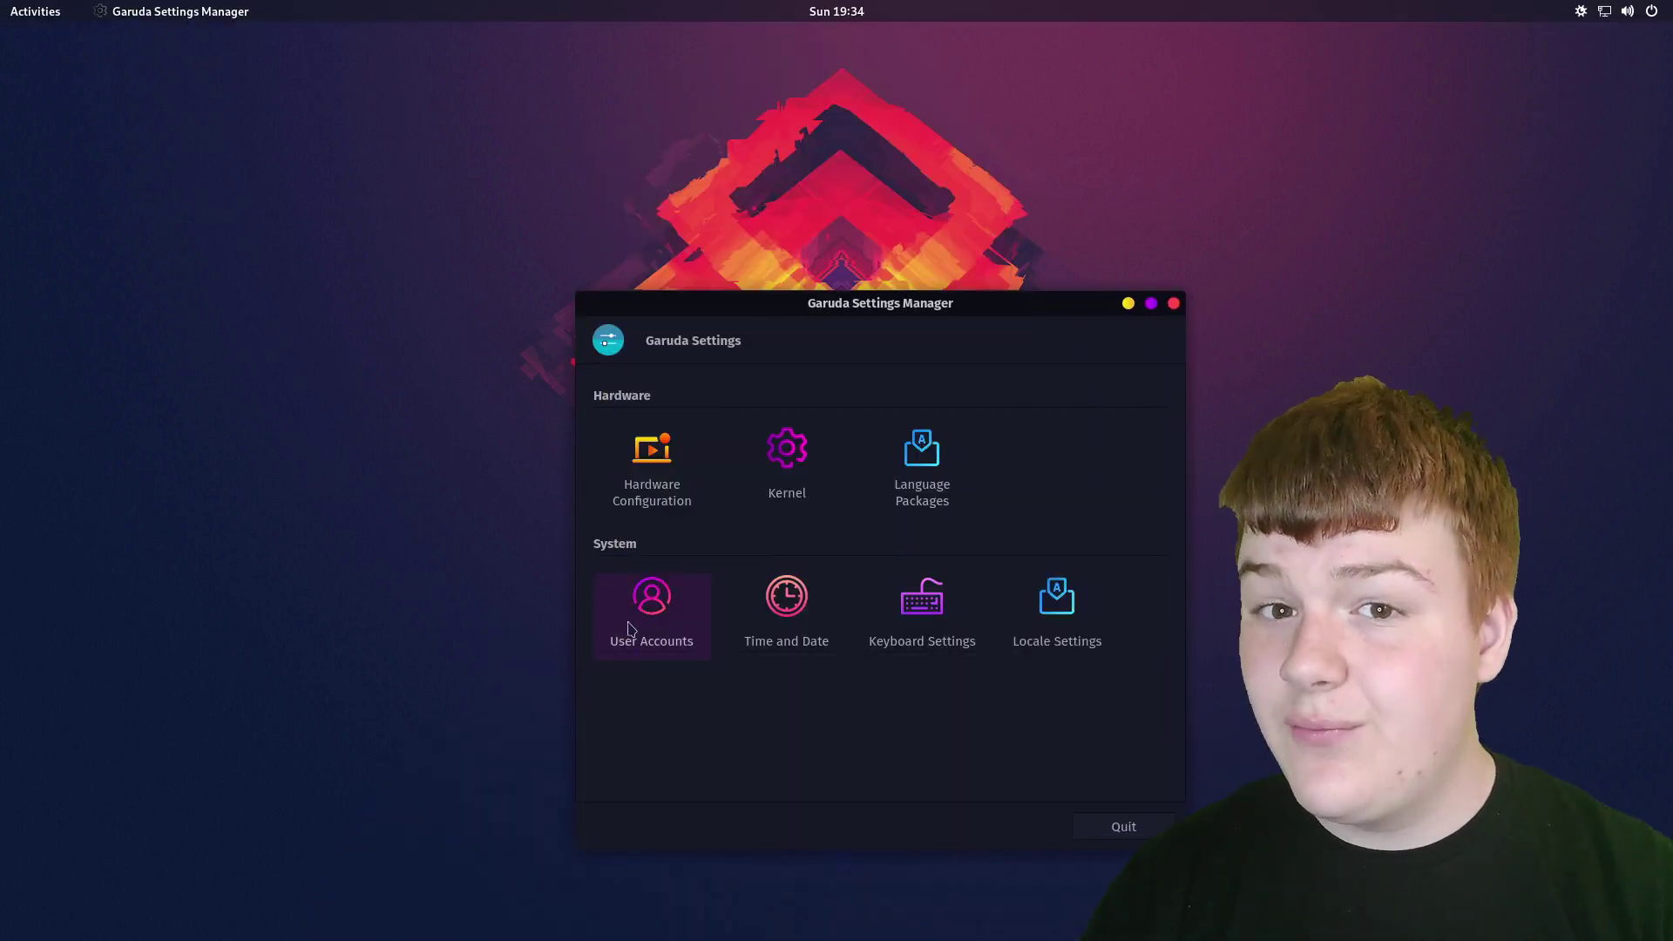
Open the Time and Date tile in the System section.
left_click(743, 627)
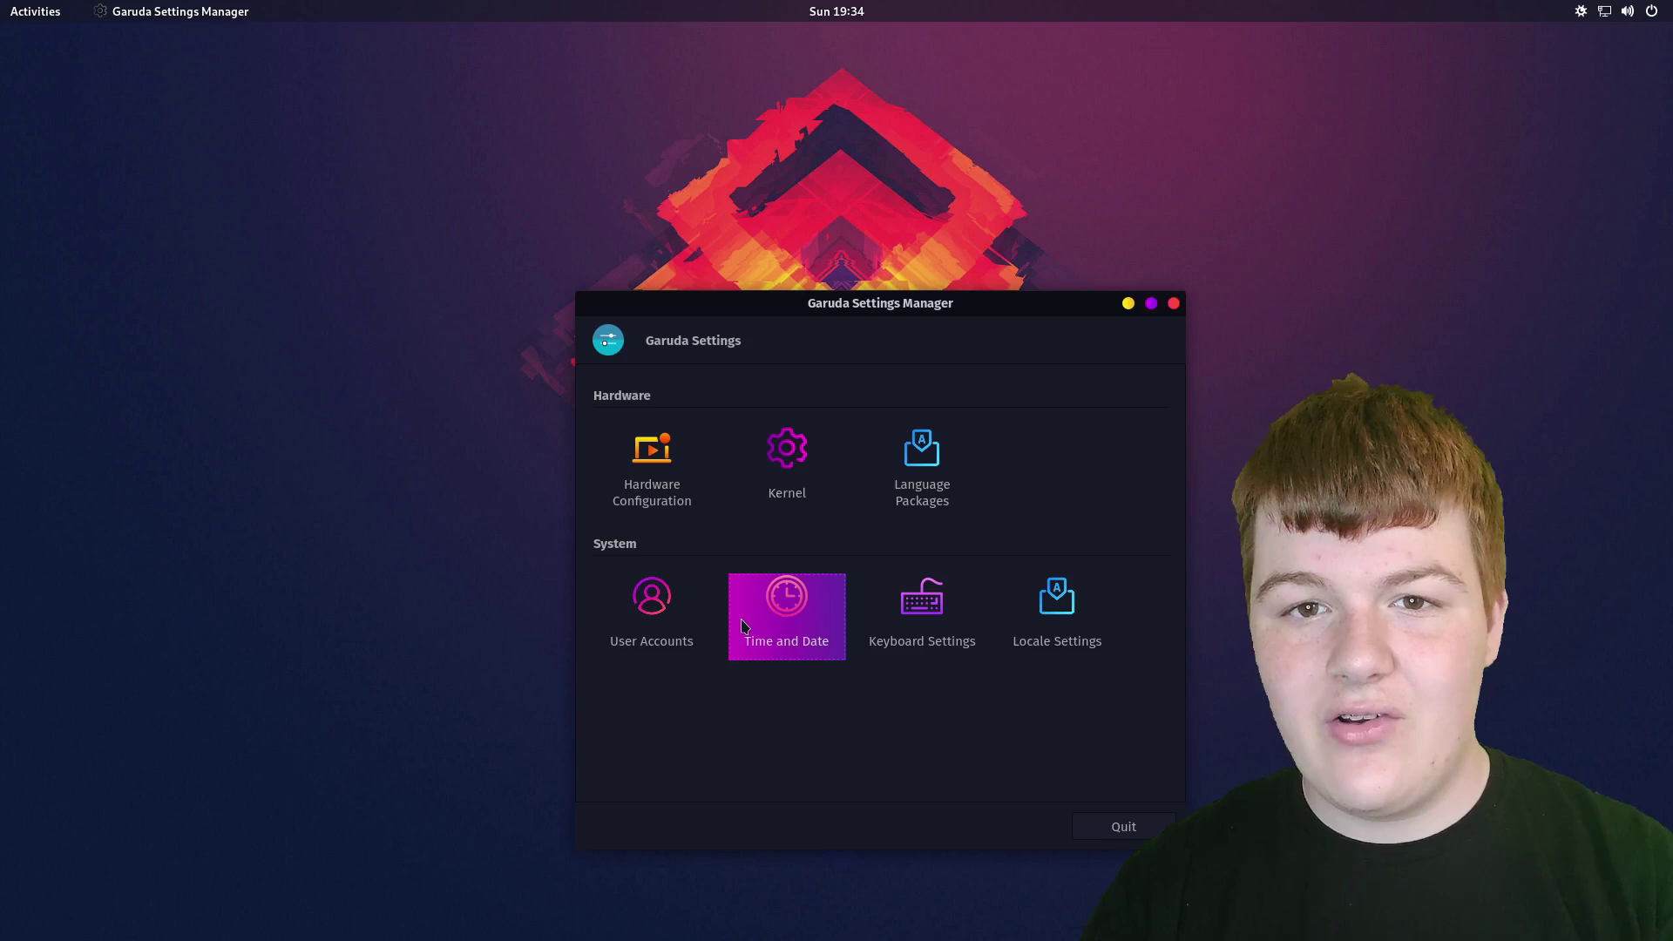
left_click(743, 627)
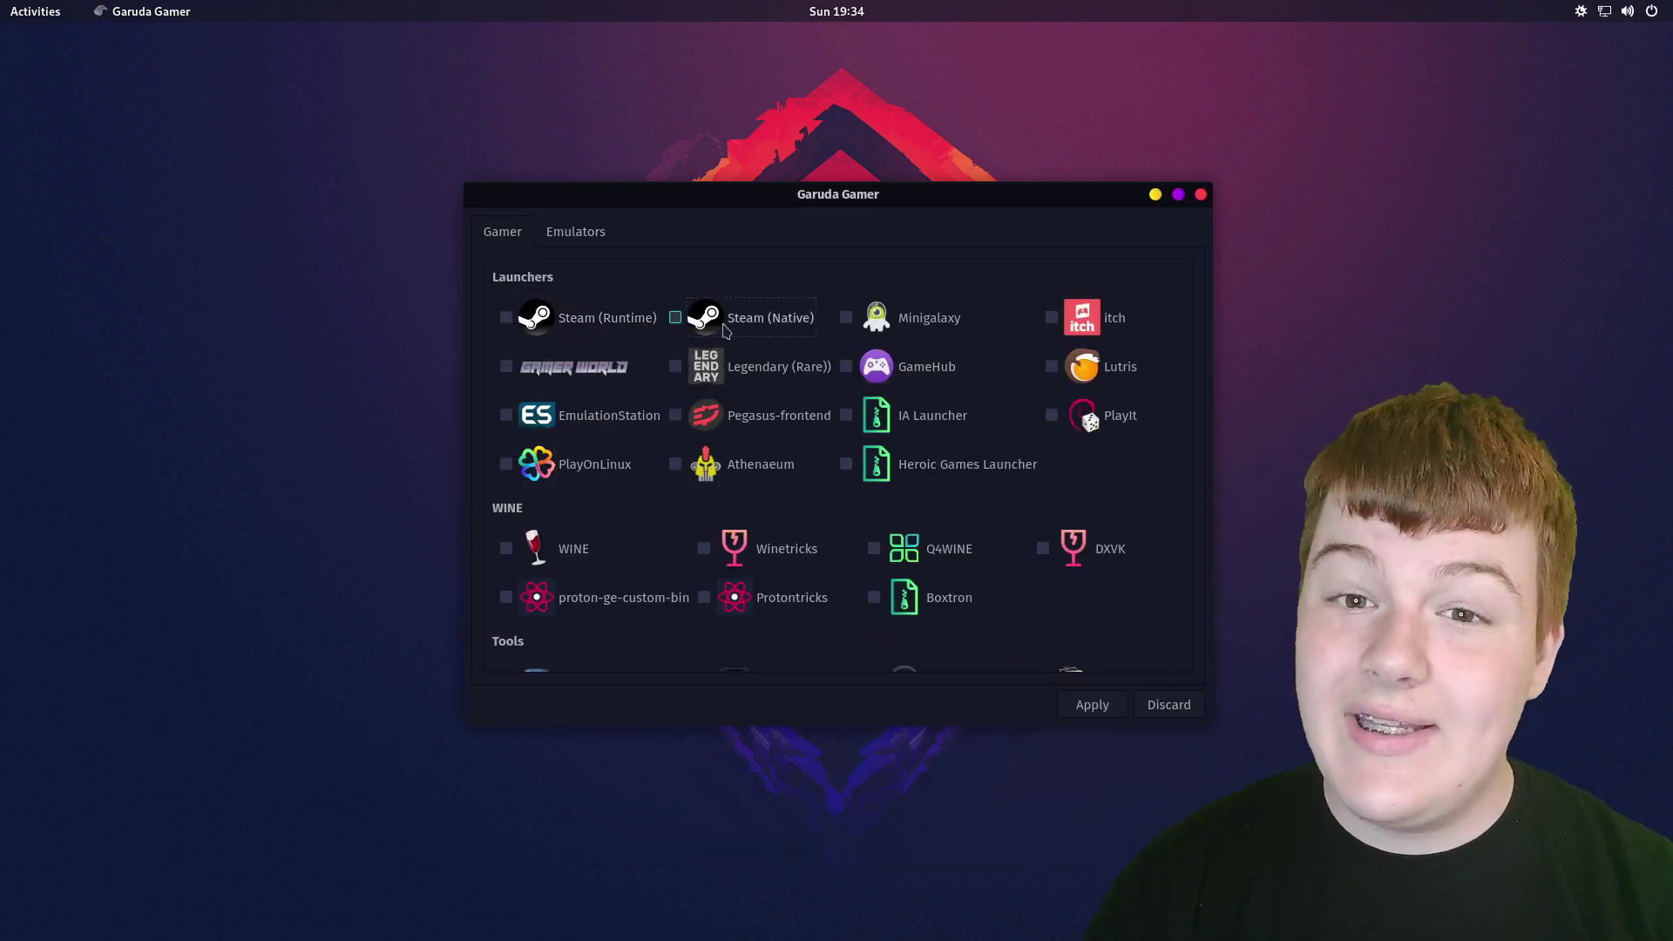
Tick itch, Pegasus-frontend, EmulationStation, Legendary and Heroic Games Launcher, then scroll the lists.
left_click(1116, 317)
left_click(758, 416)
key("Left")
key("space")
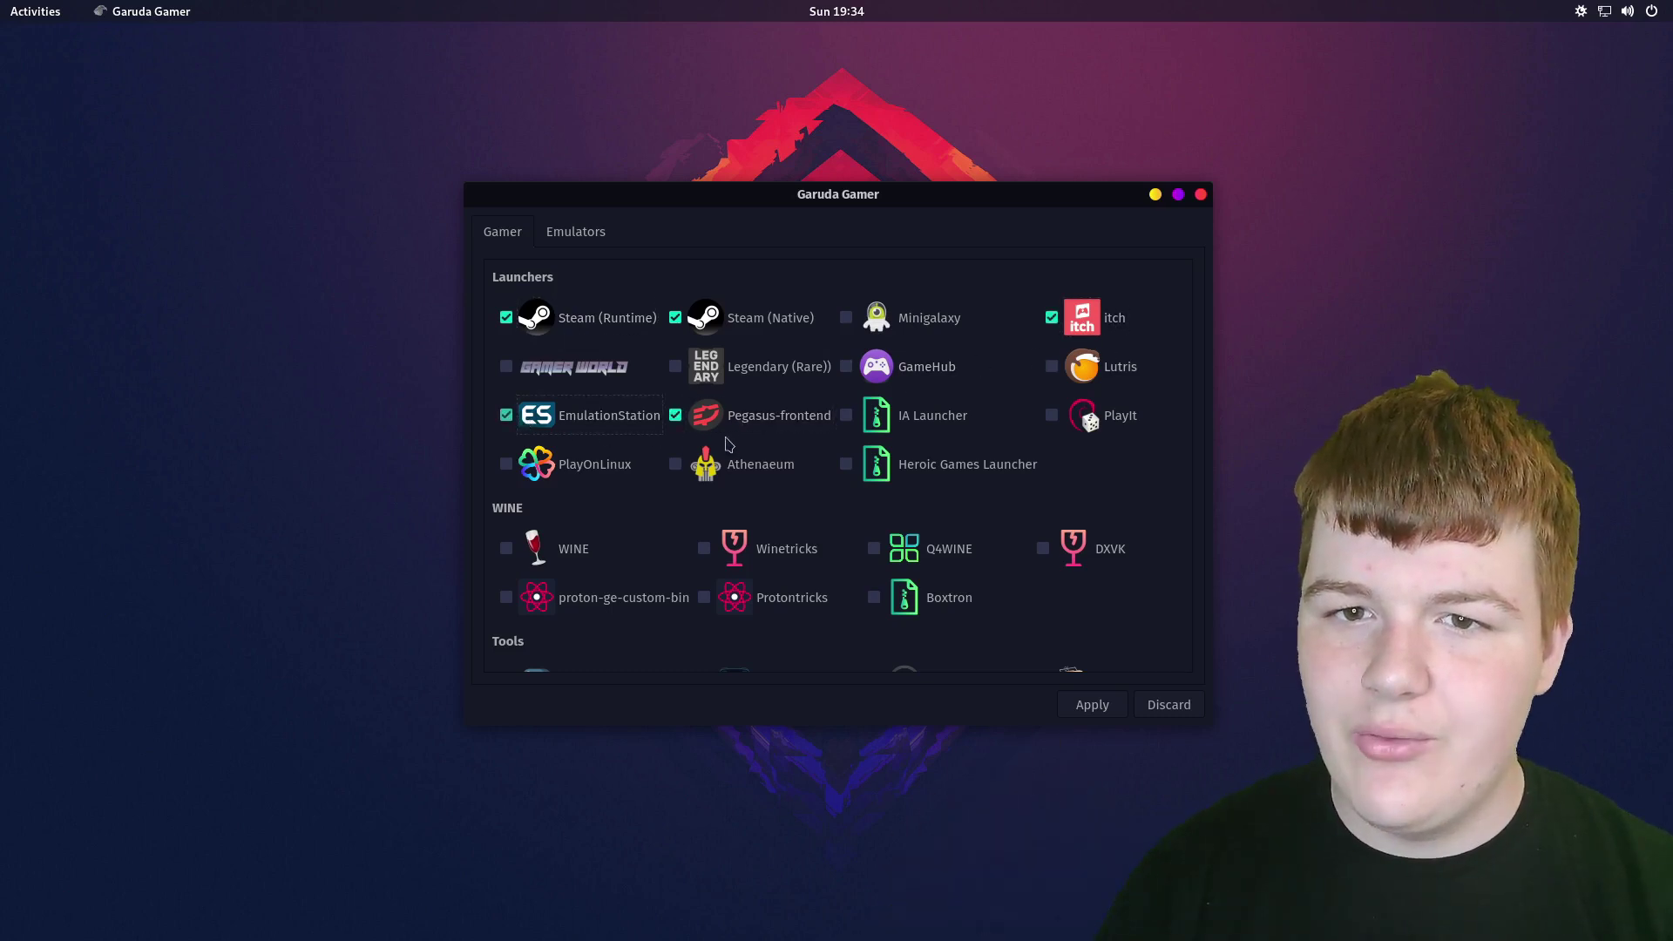
left_click(768, 386)
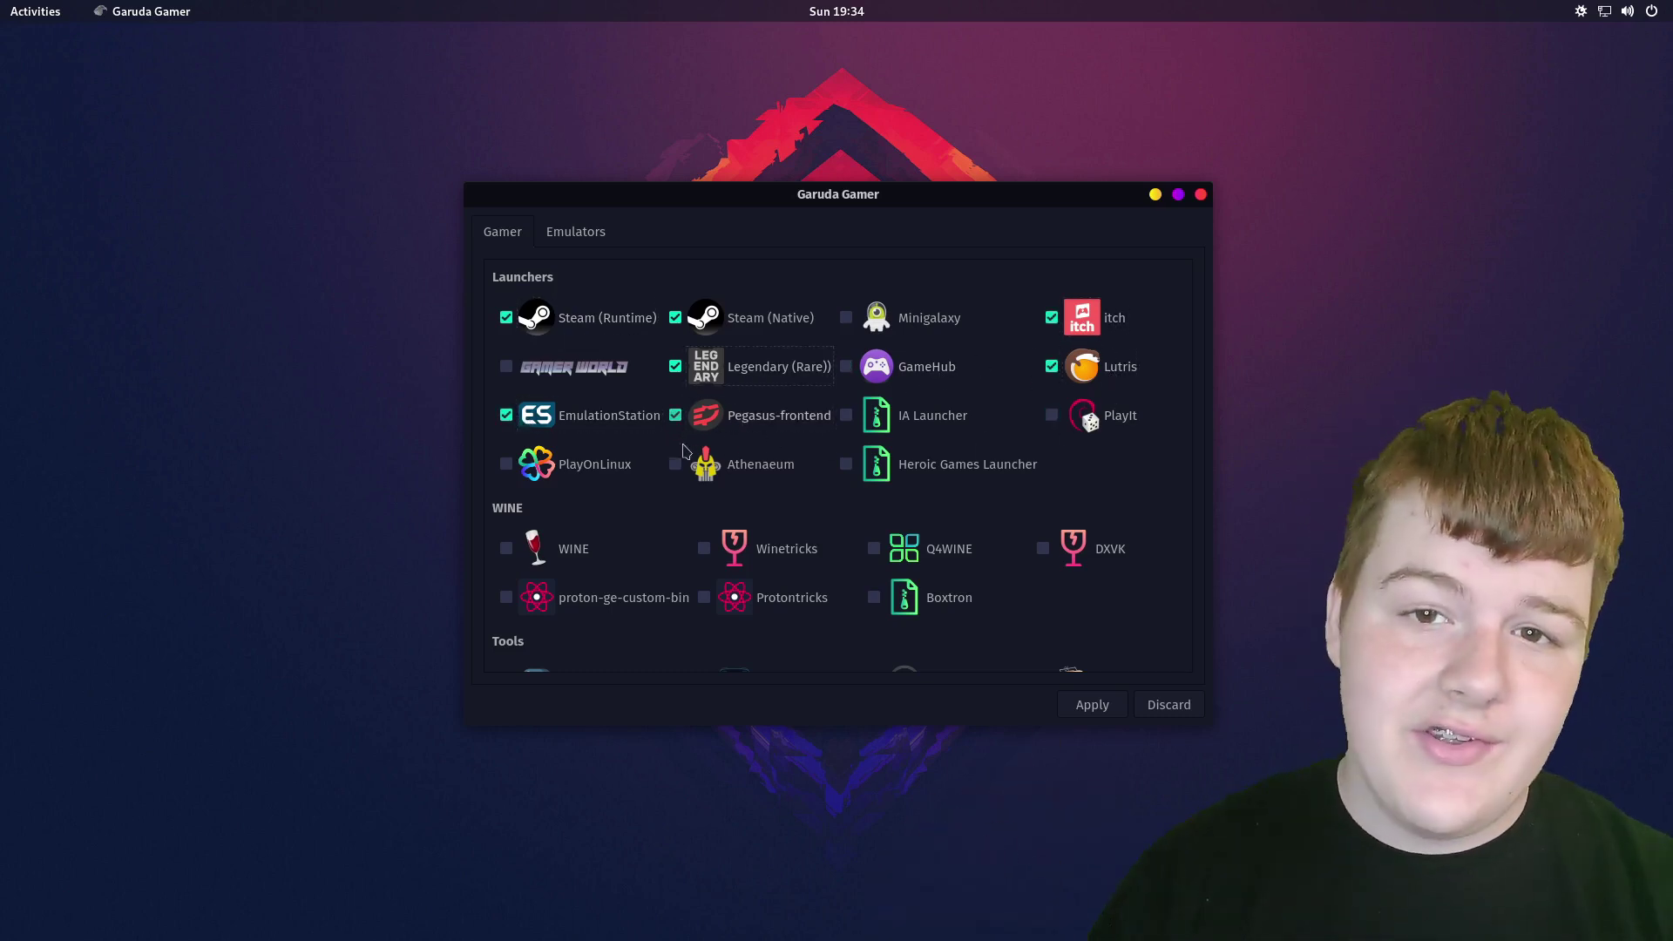
left_click(906, 472)
scroll(610, 459, "down", 3)
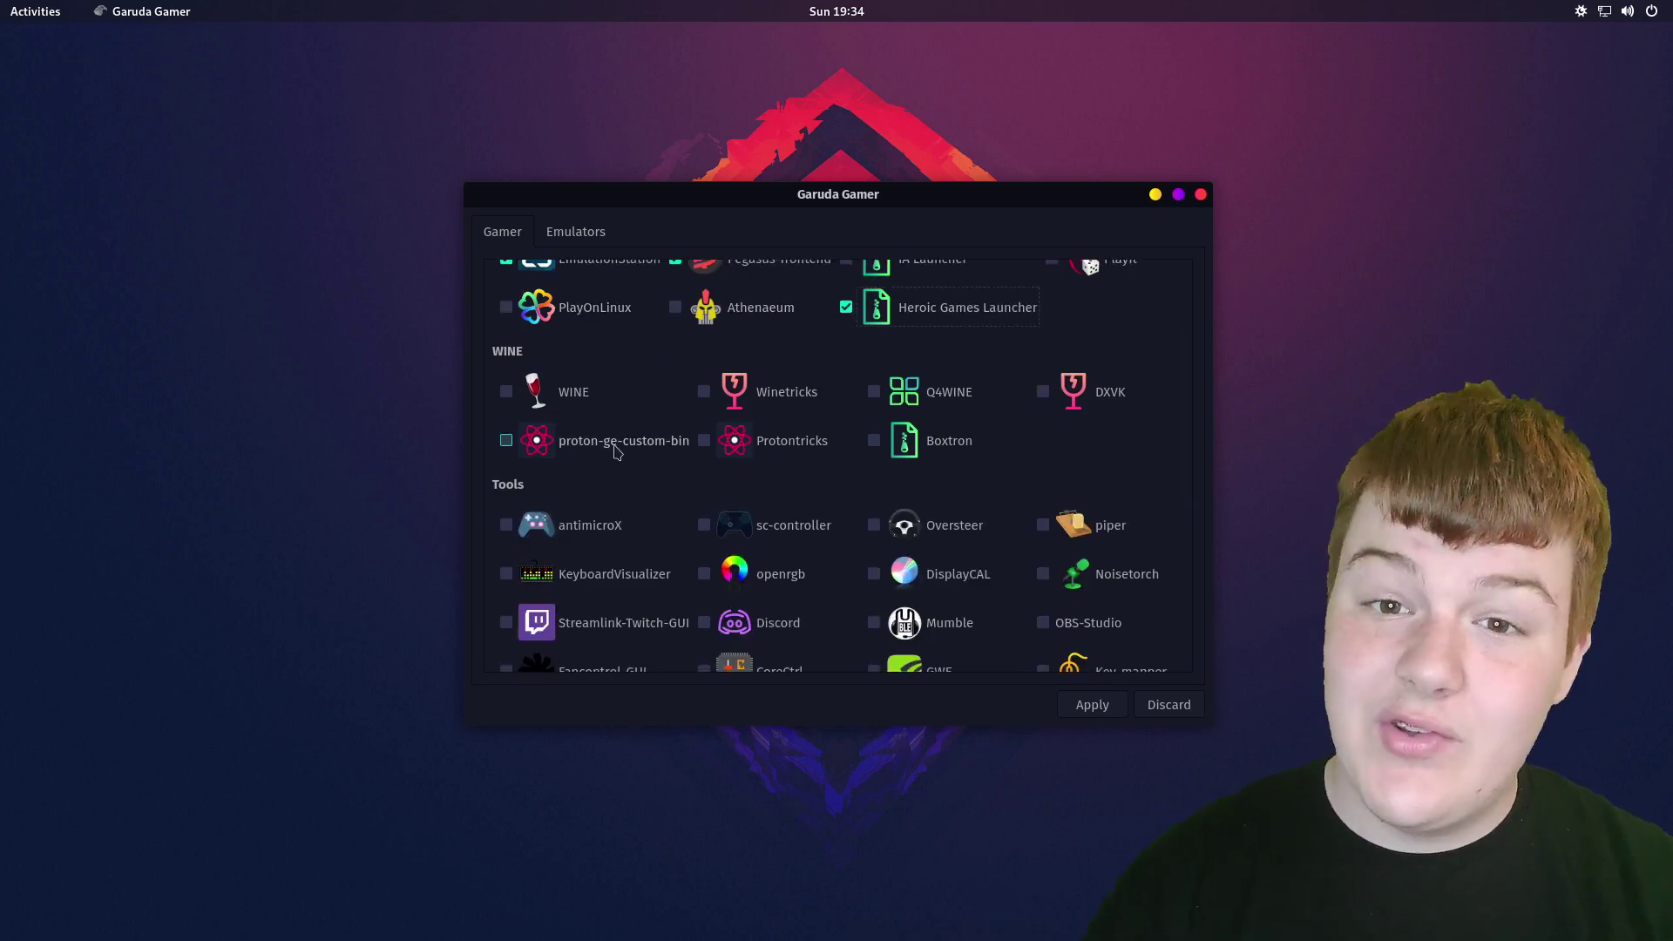
scroll(614, 451, "down", 7)
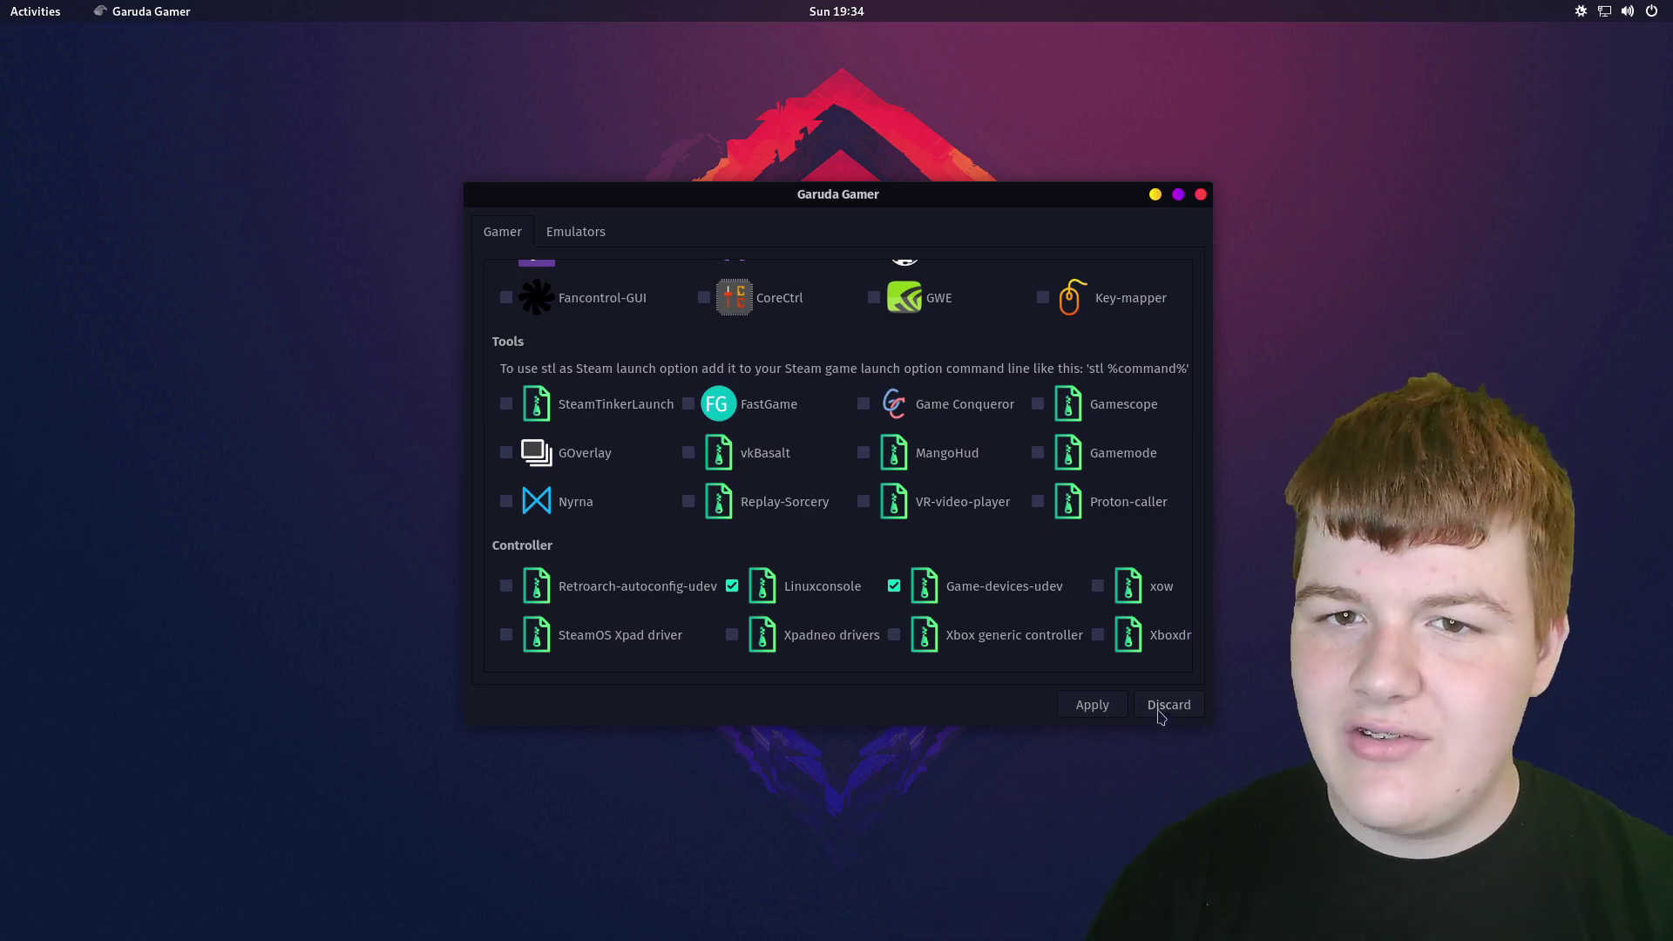
Apply the gaming picks and accept the lutris and emulationstation optional dependencies.
left_click(1089, 704)
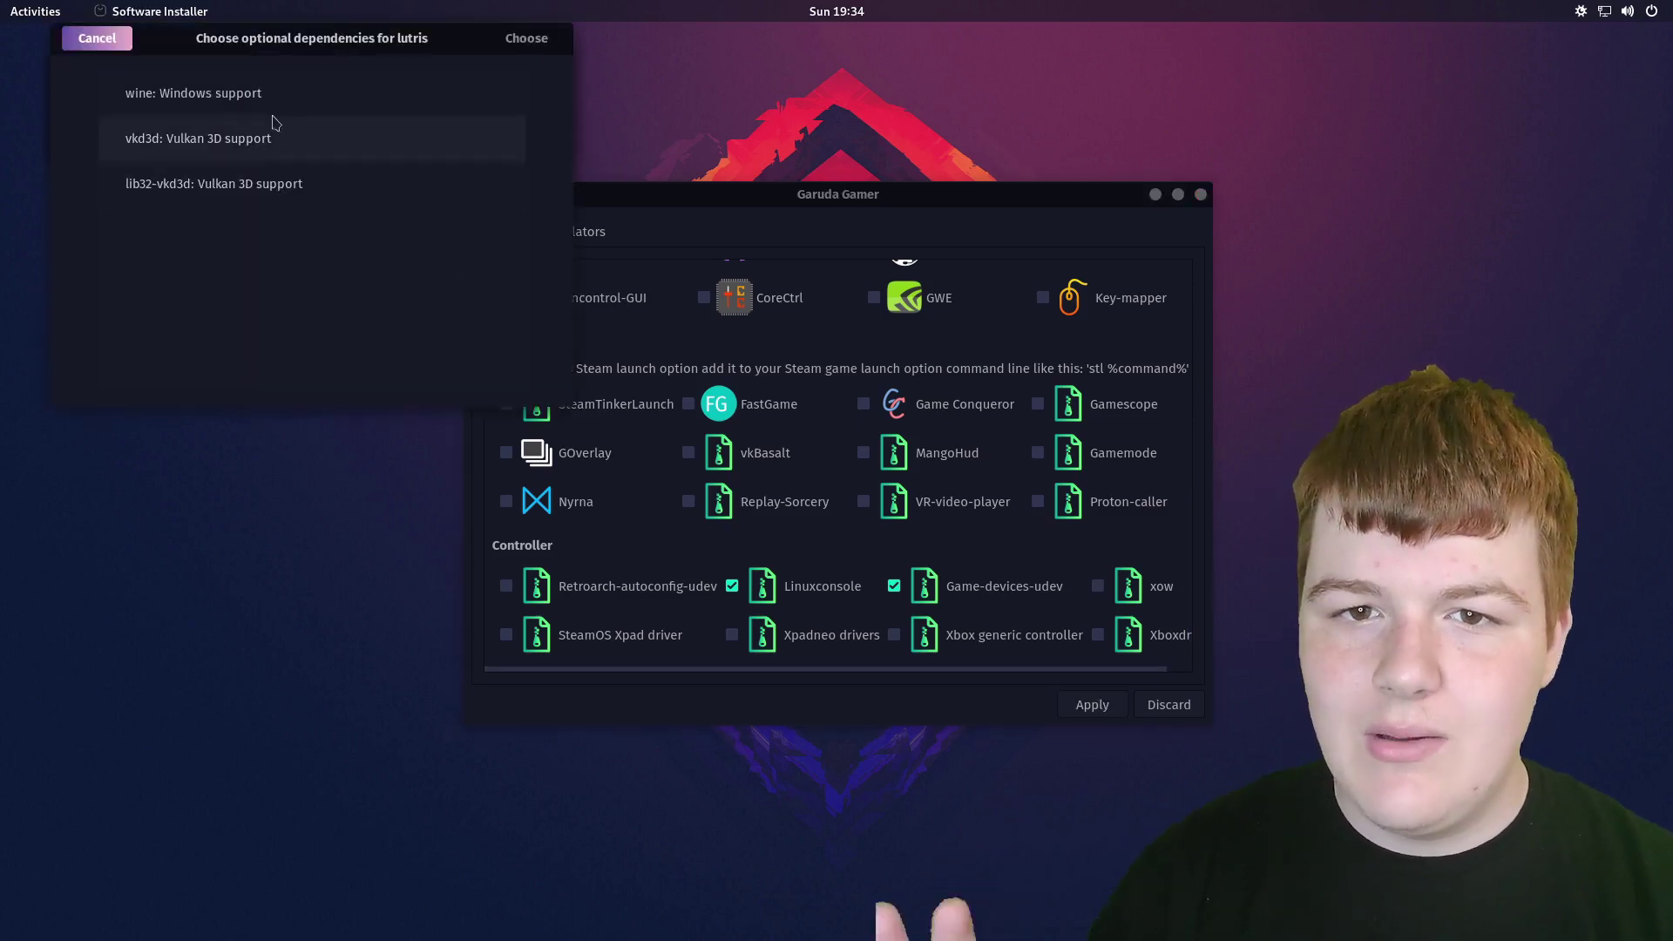
left_click_drag(353, 168, 730, 301)
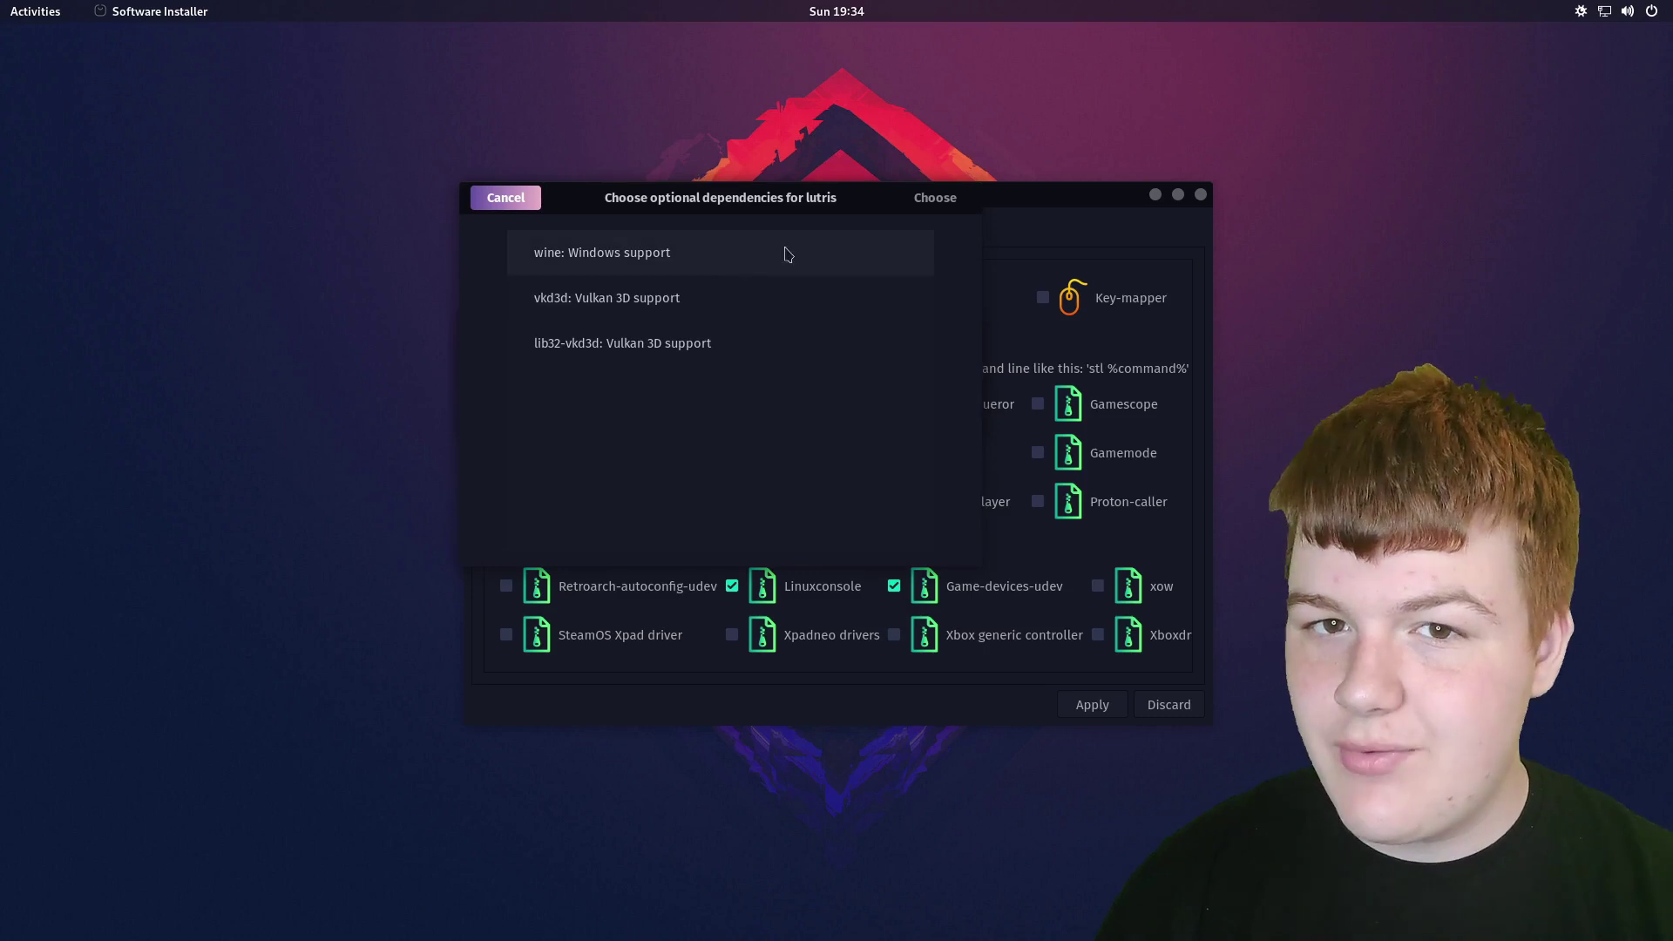
left_click(933, 200)
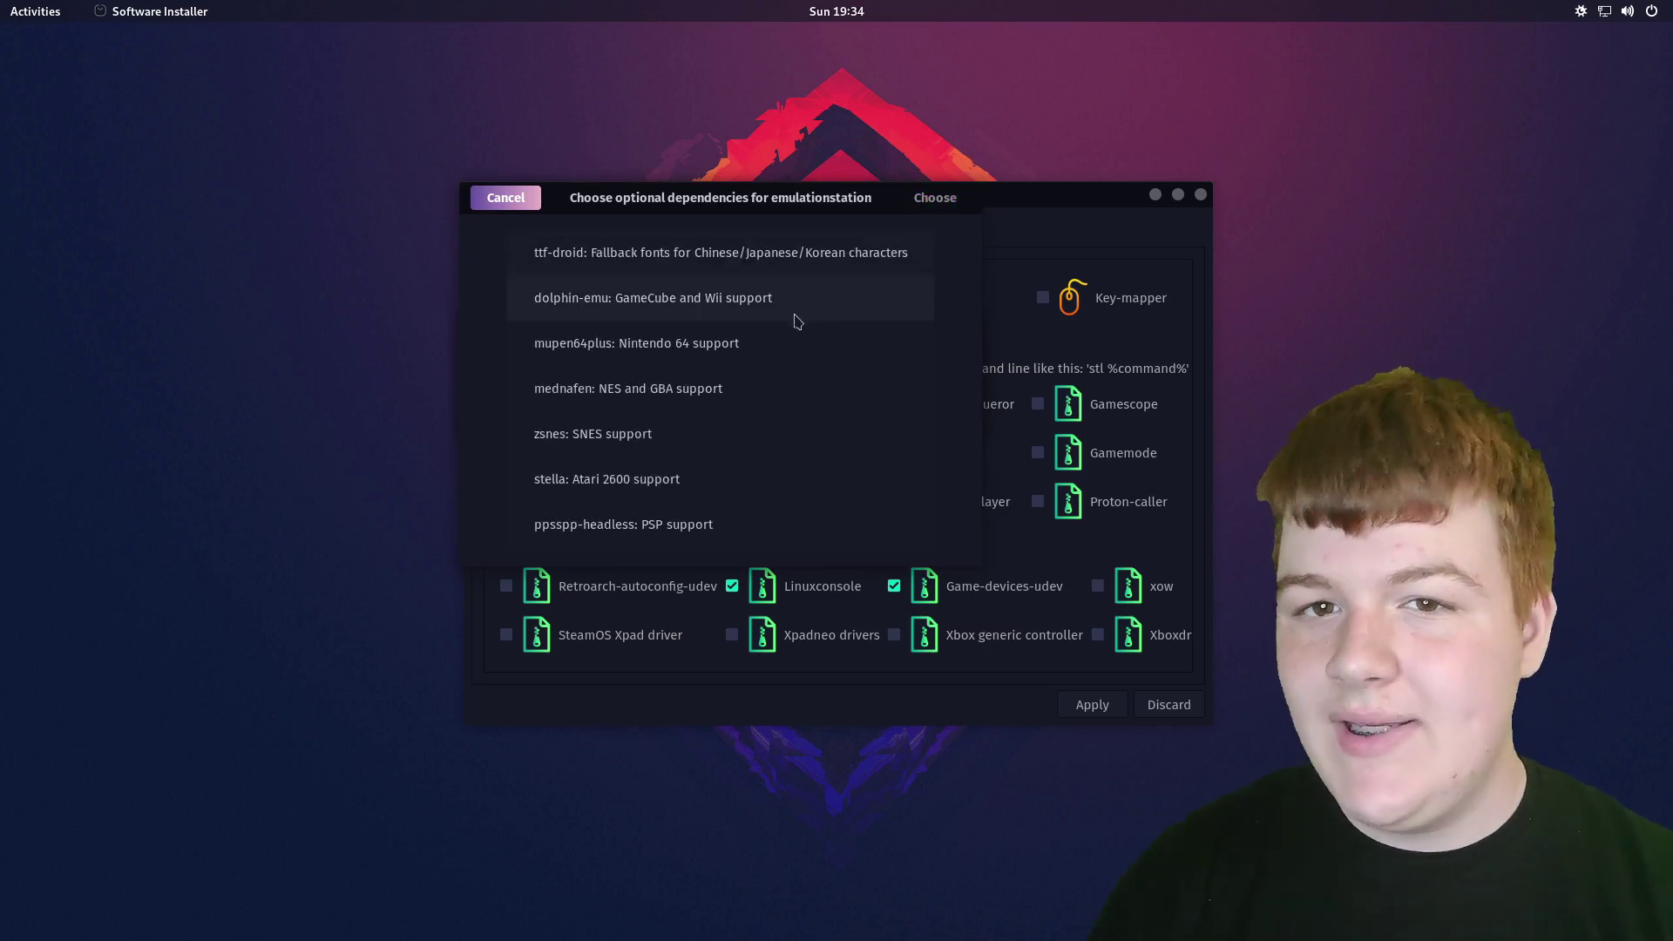
left_click(926, 205)
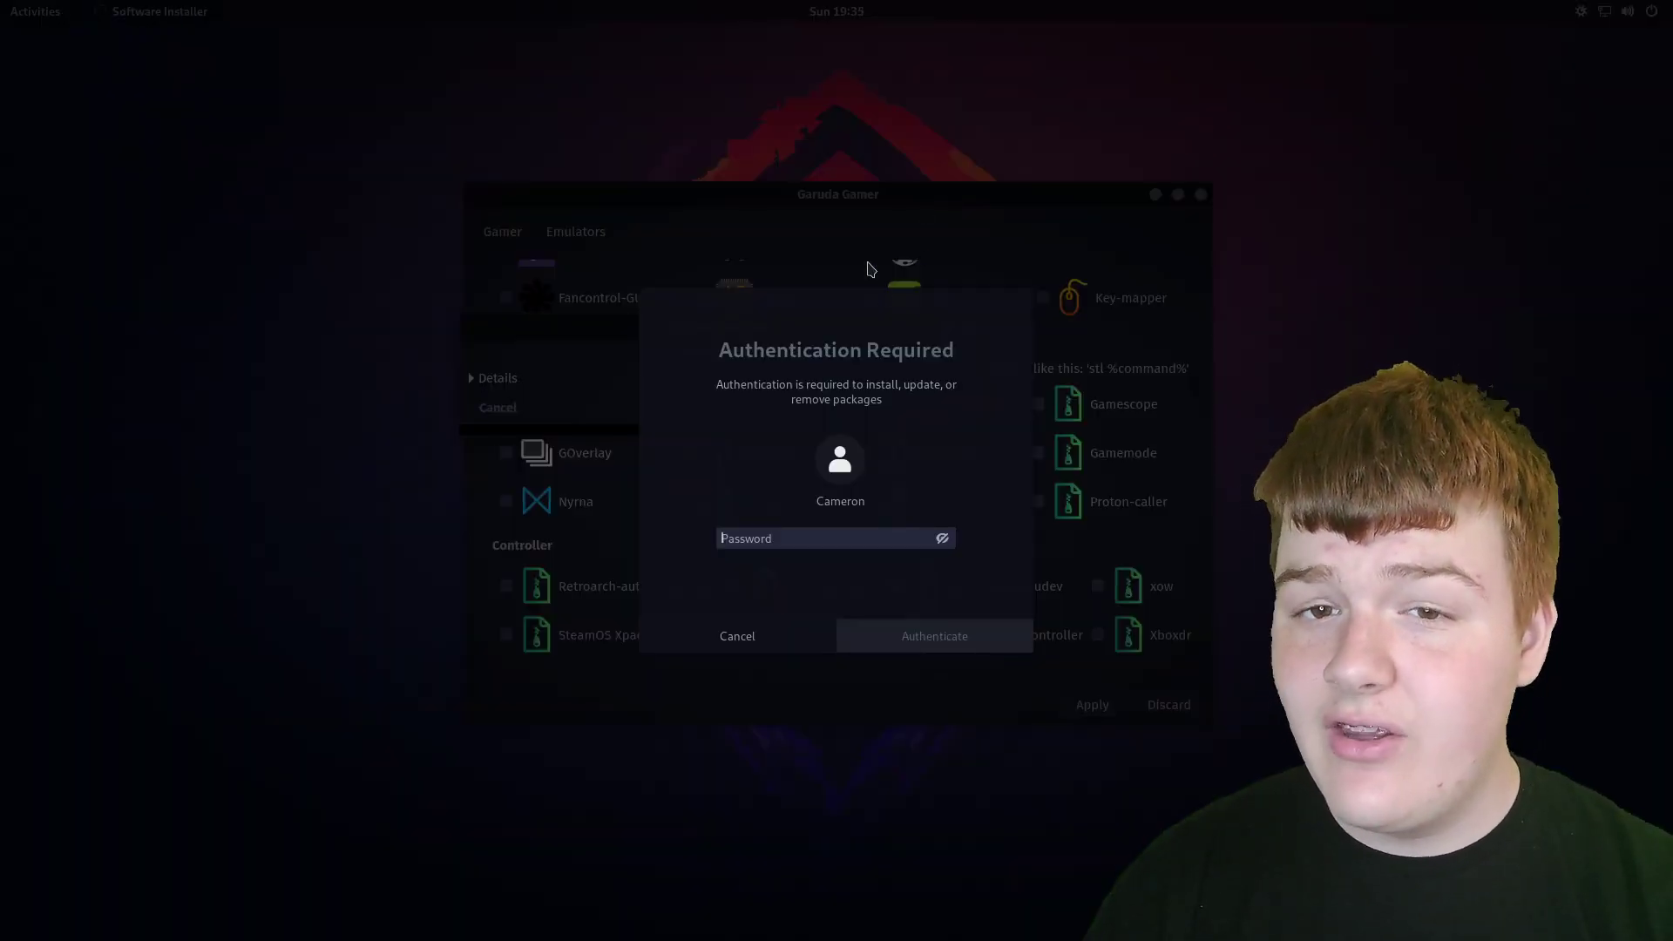
Authenticate, choose amdvlk and lib32-amdvlk providers, then cancel at the Transaction Summary.
type("••••")
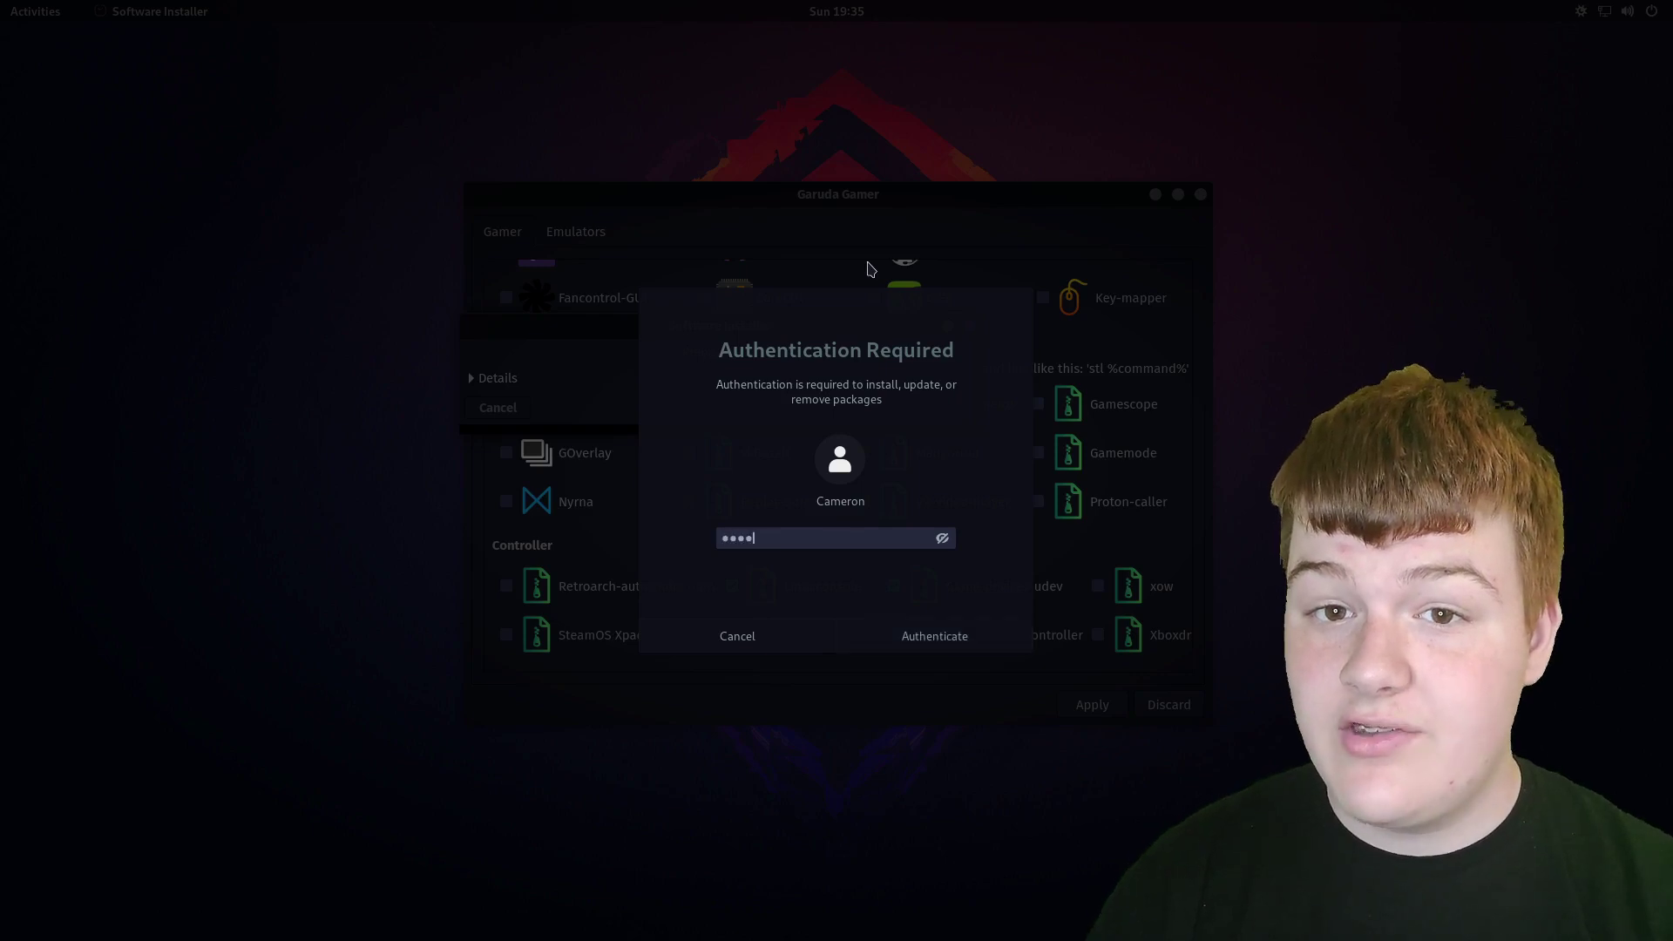
type("•••••••")
key("Return")
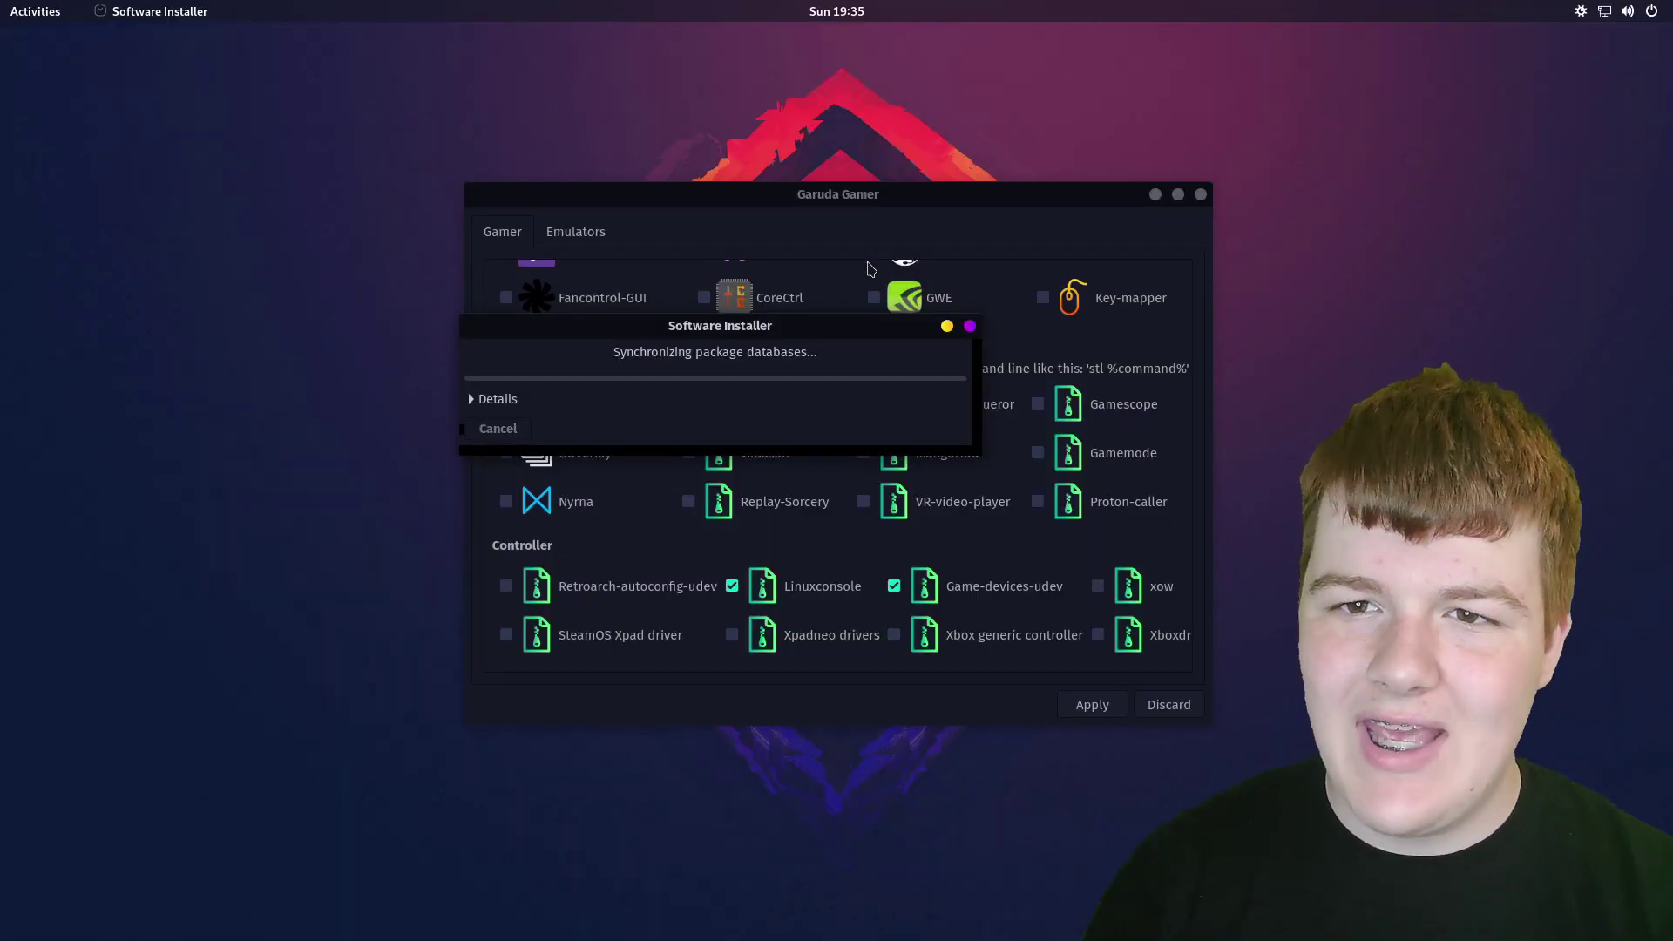
left_click(919, 301)
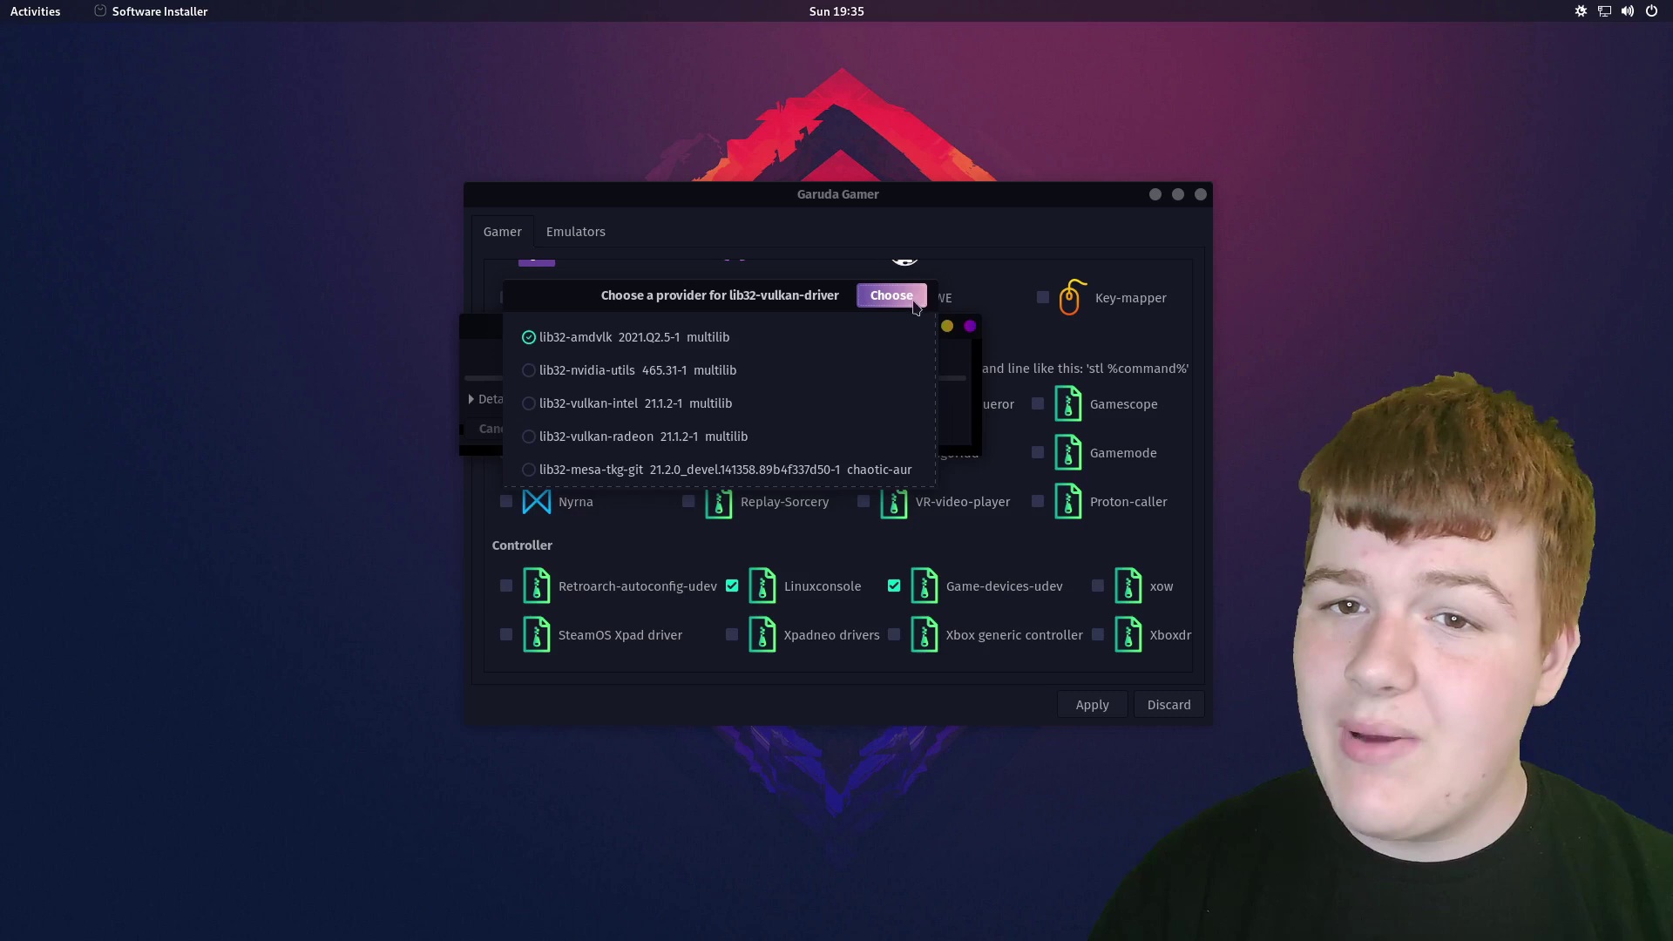
left_click(891, 296)
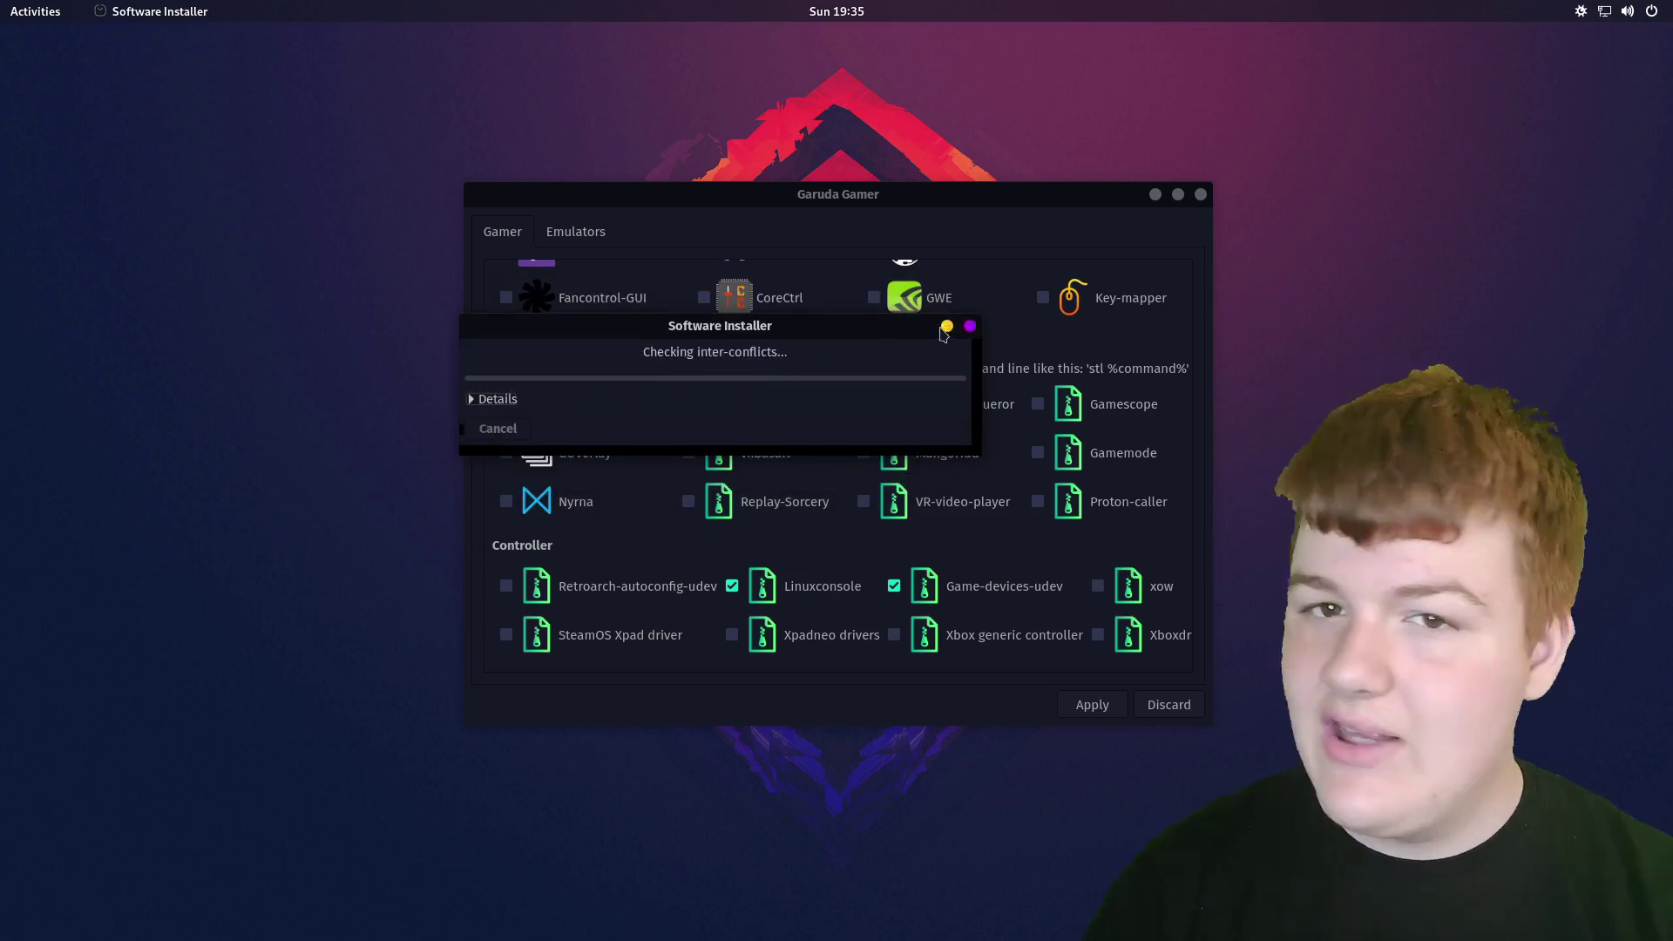
left_click(503, 122)
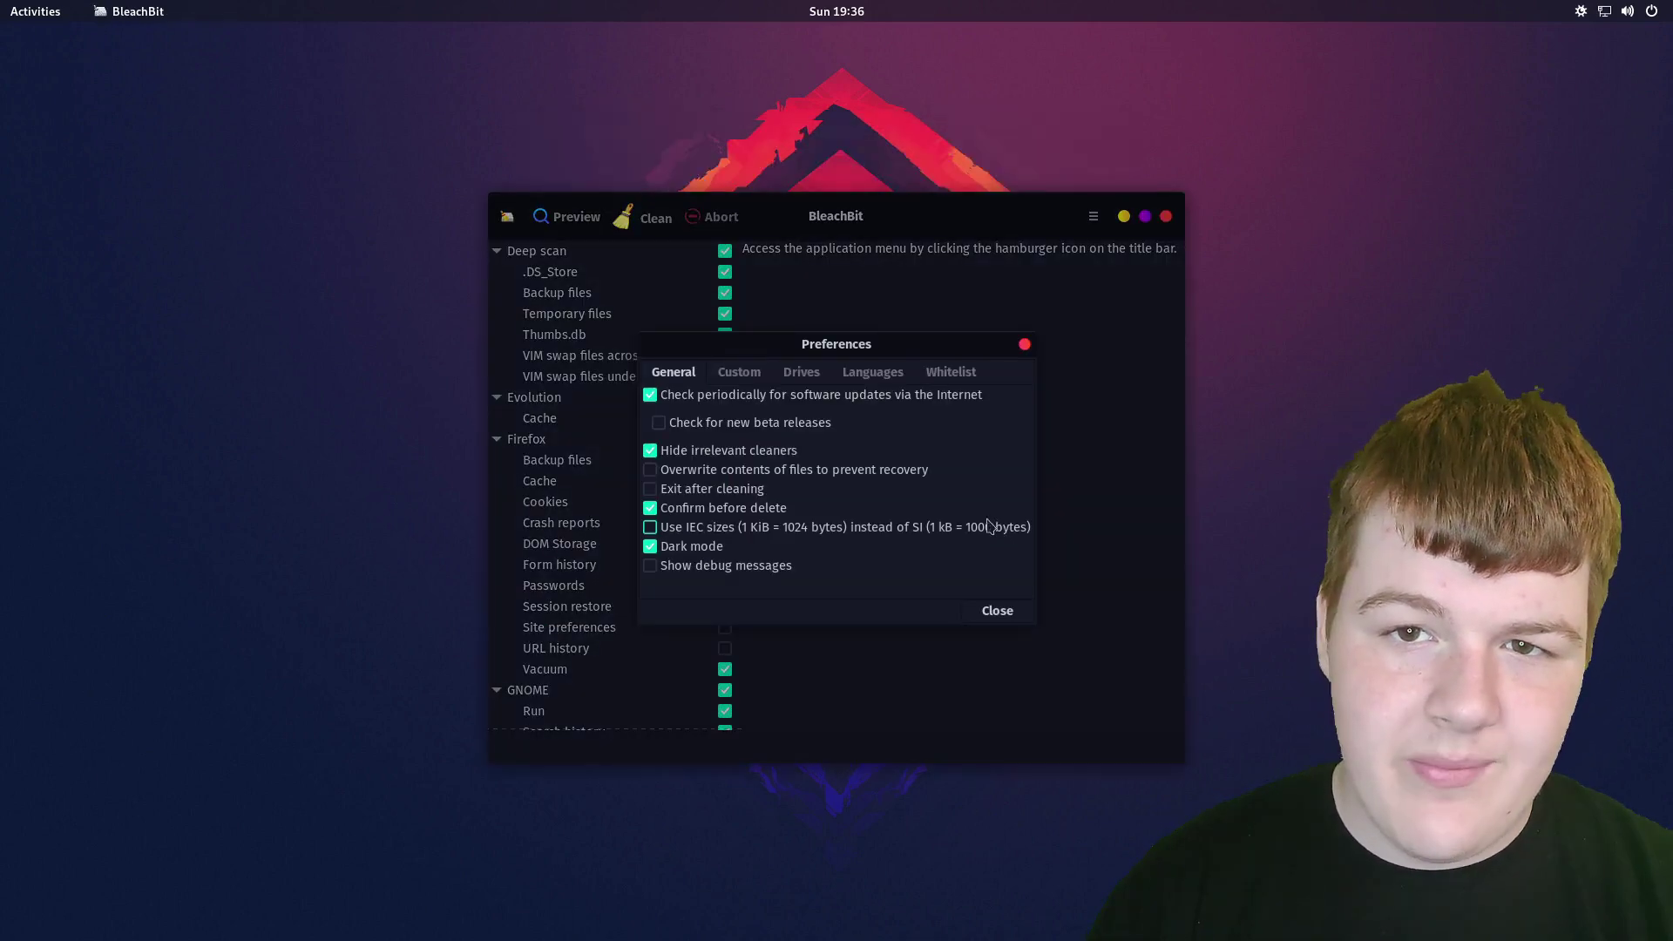
Close BleachBit Preferences and scroll the cleaner list to System/Thunderbird and back.
left_click(997, 611)
scroll(588, 464, "down", 5)
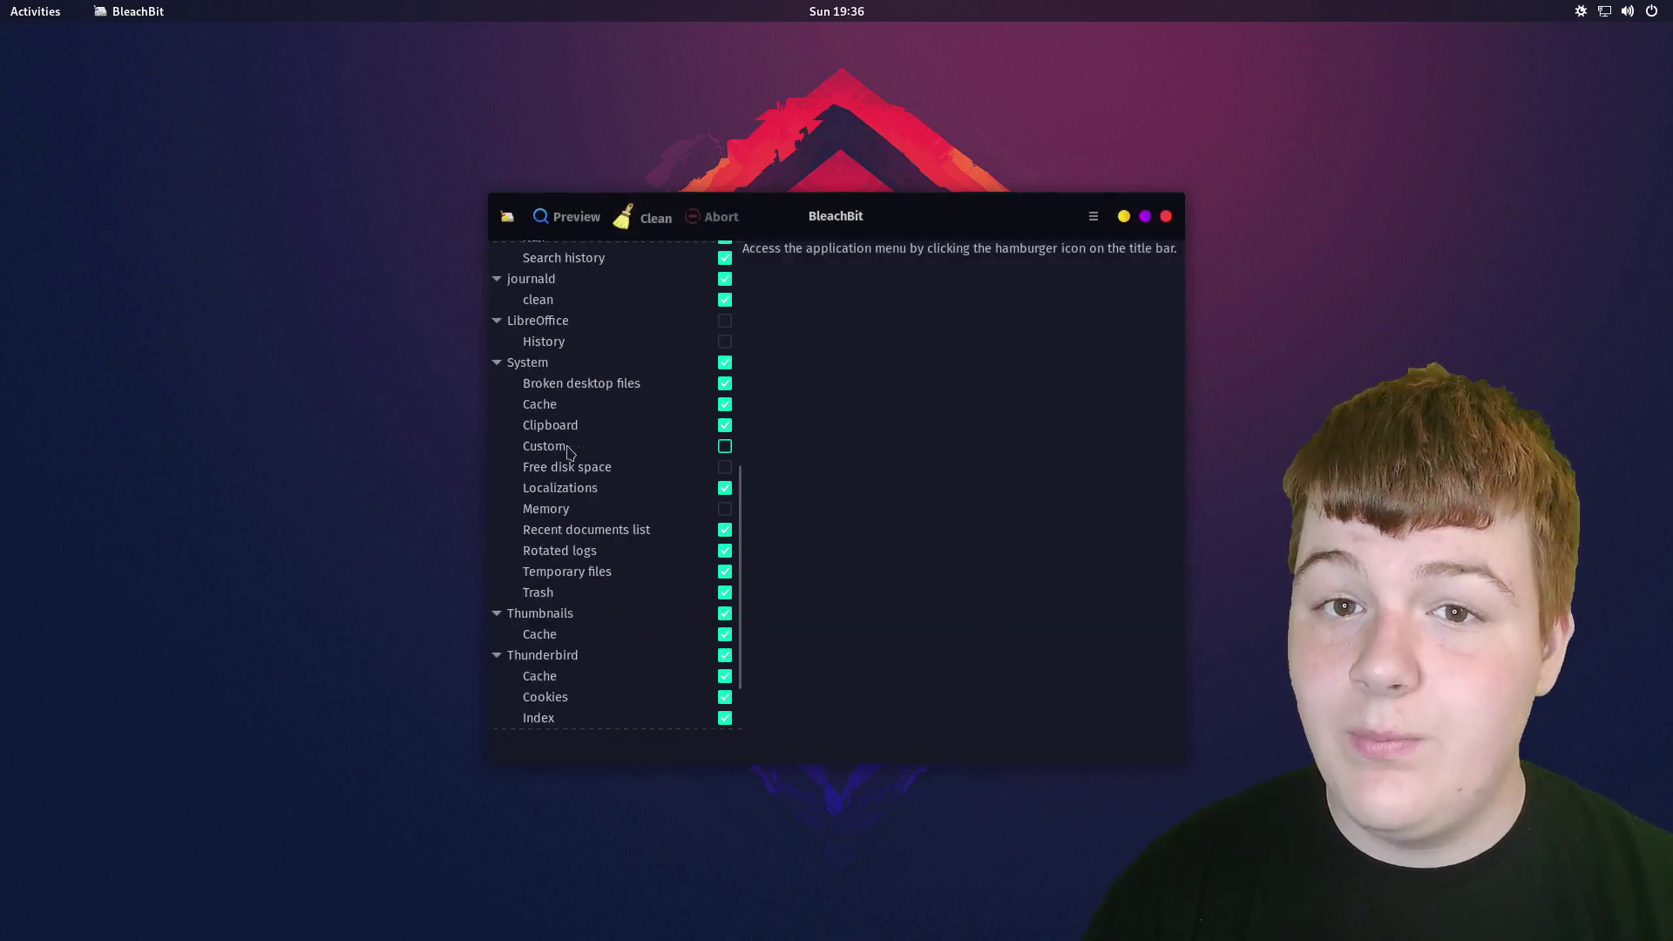
scroll(589, 464, "up", 5)
scroll(589, 464, "down", 5)
scroll(592, 463, "up", 5)
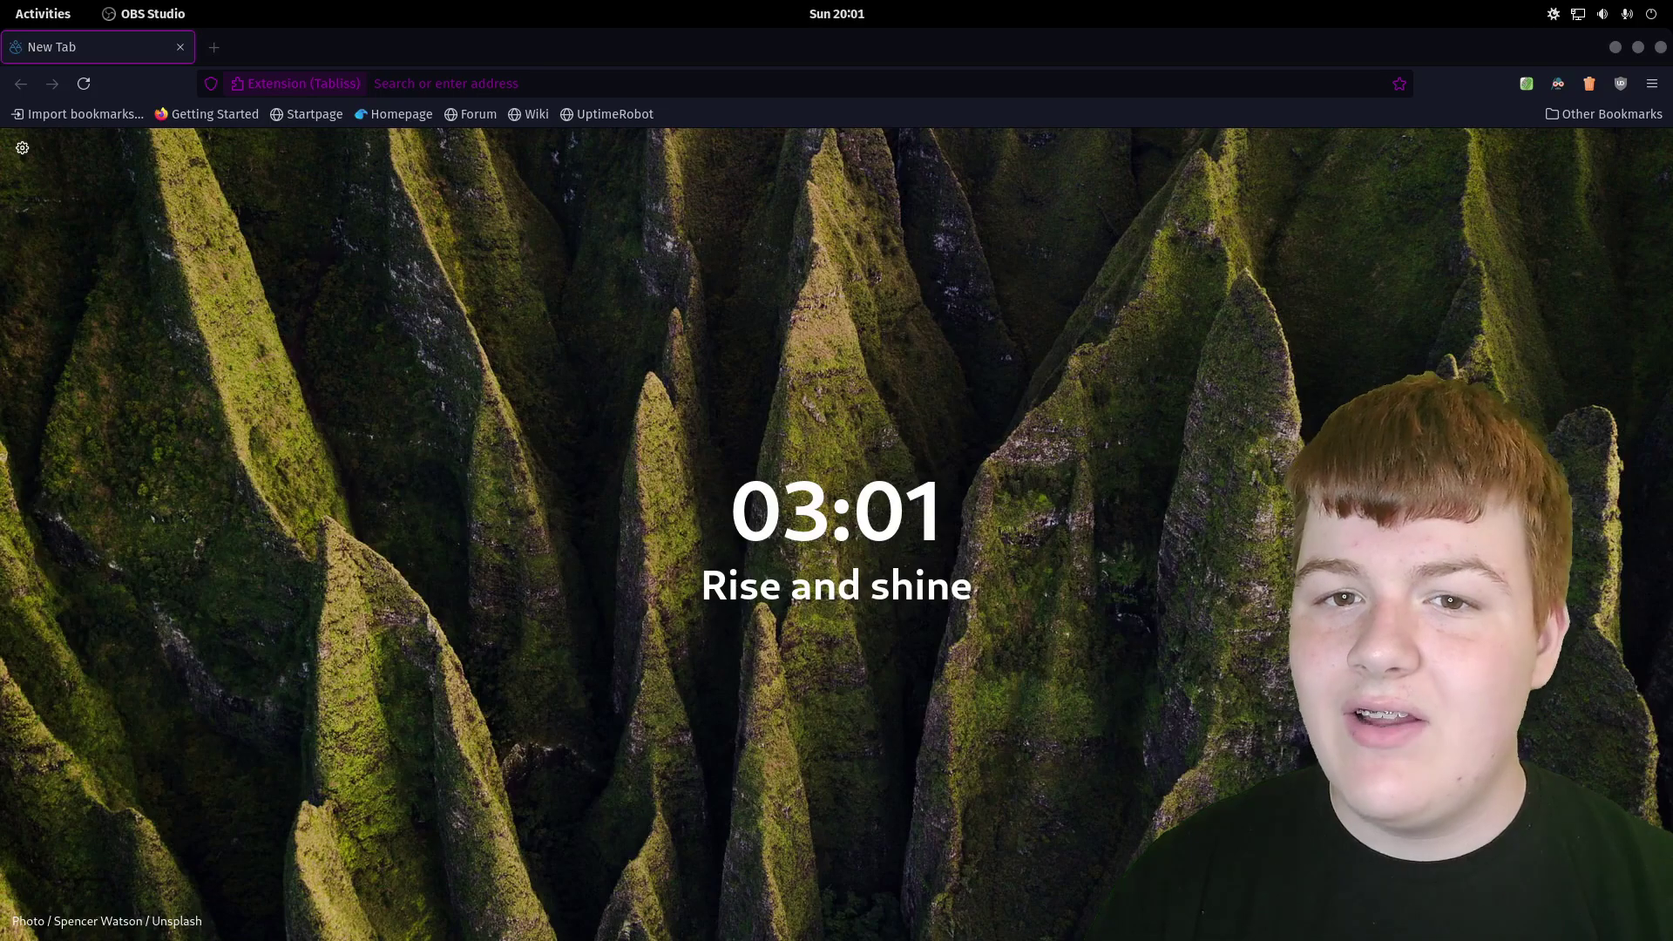
Show About FireDragon (version 89.0) via Help and nudge its window left.
left_click(1650, 83)
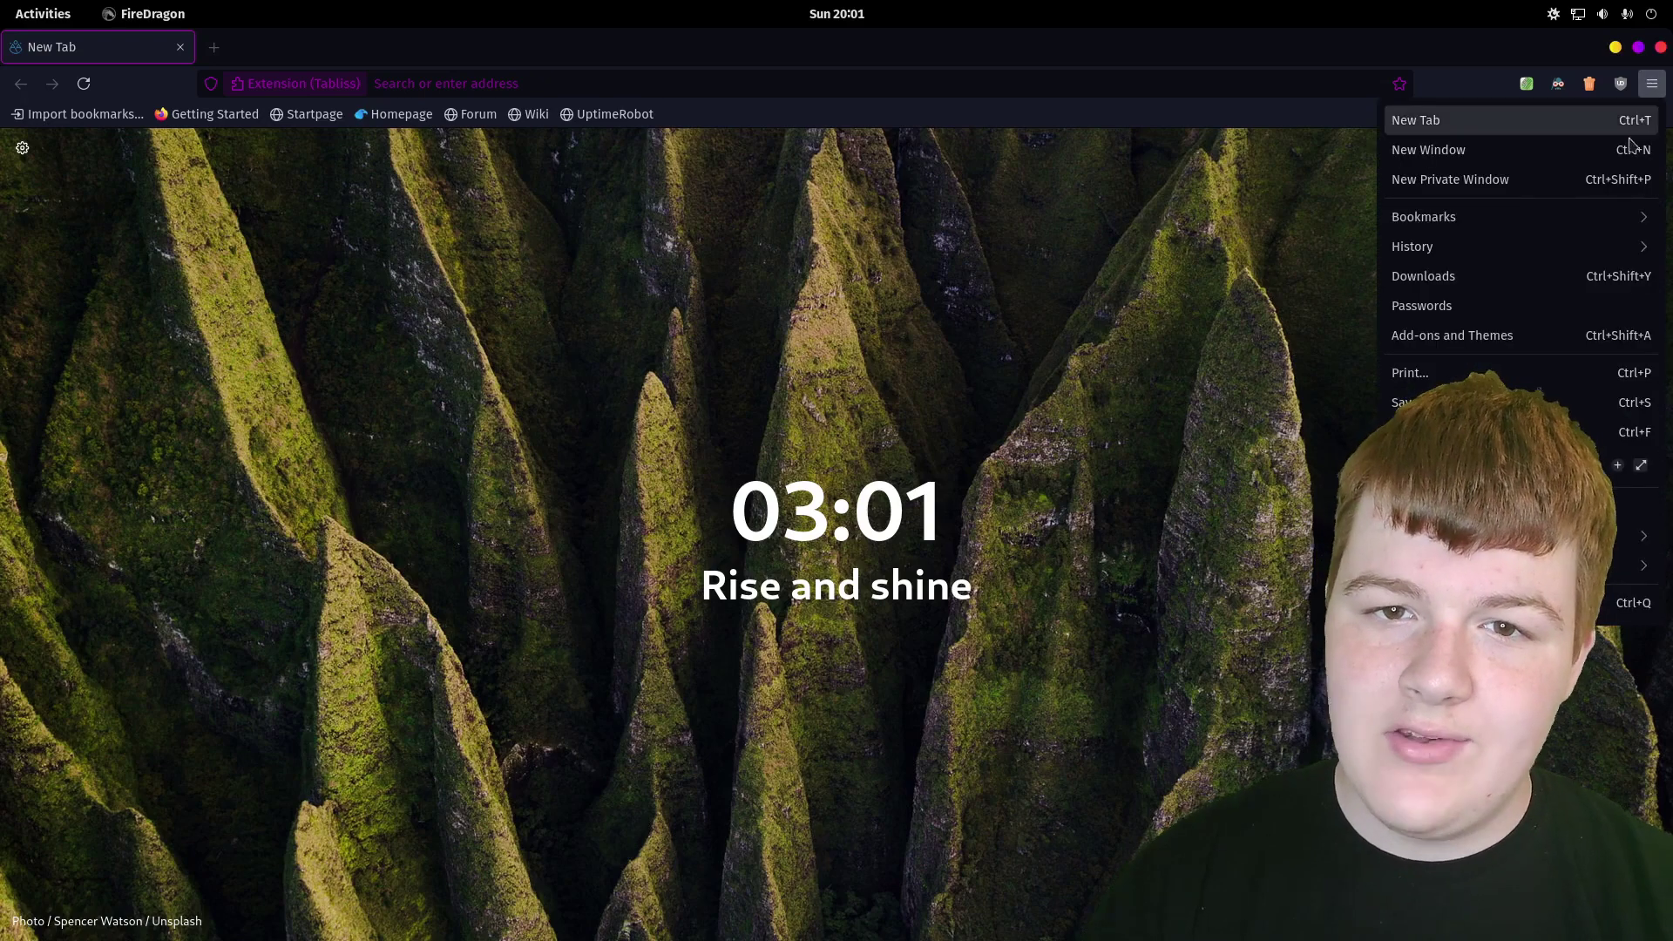
left_click(1516, 565)
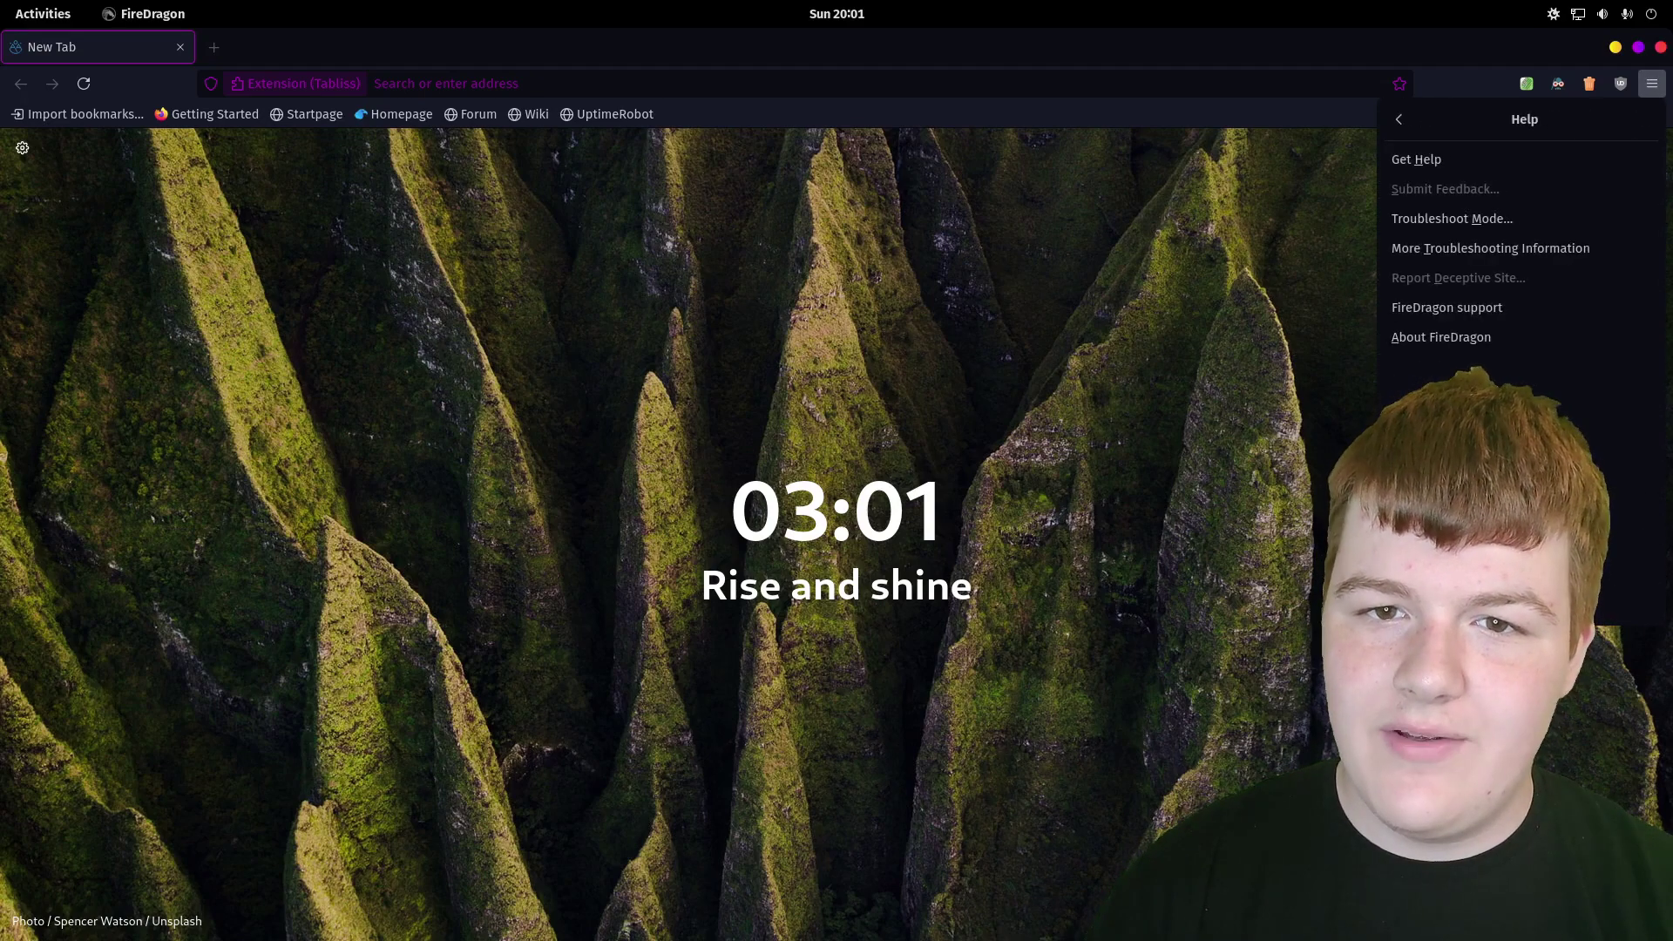
left_click(1439, 338)
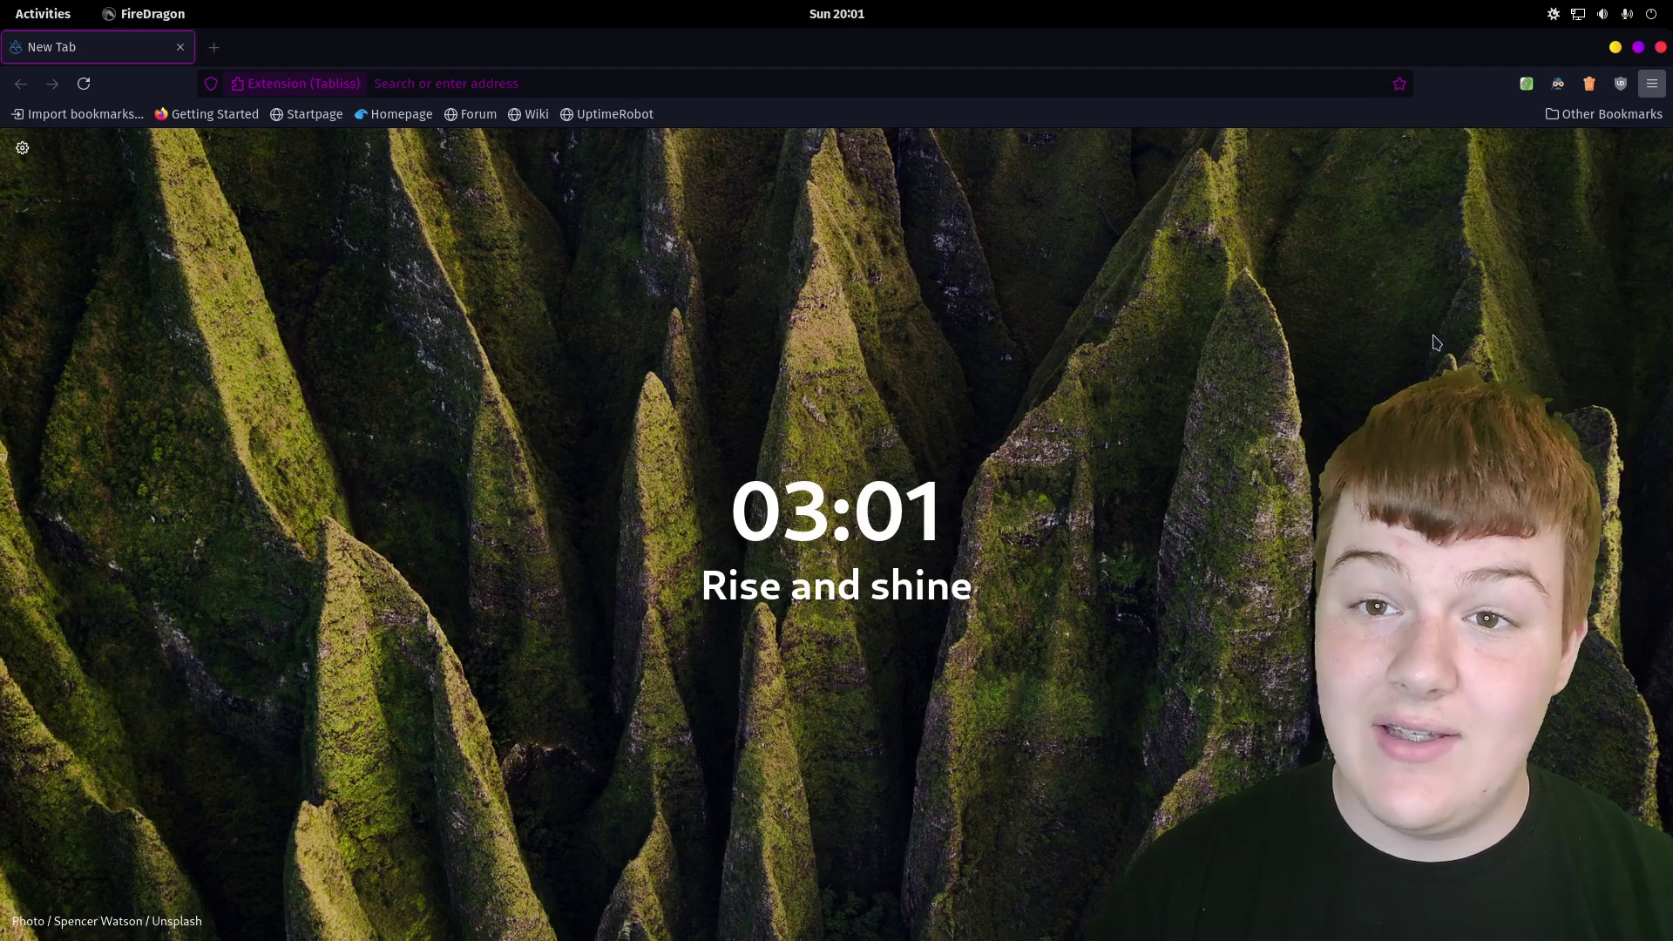
left_click_drag(855, 331, 752, 329)
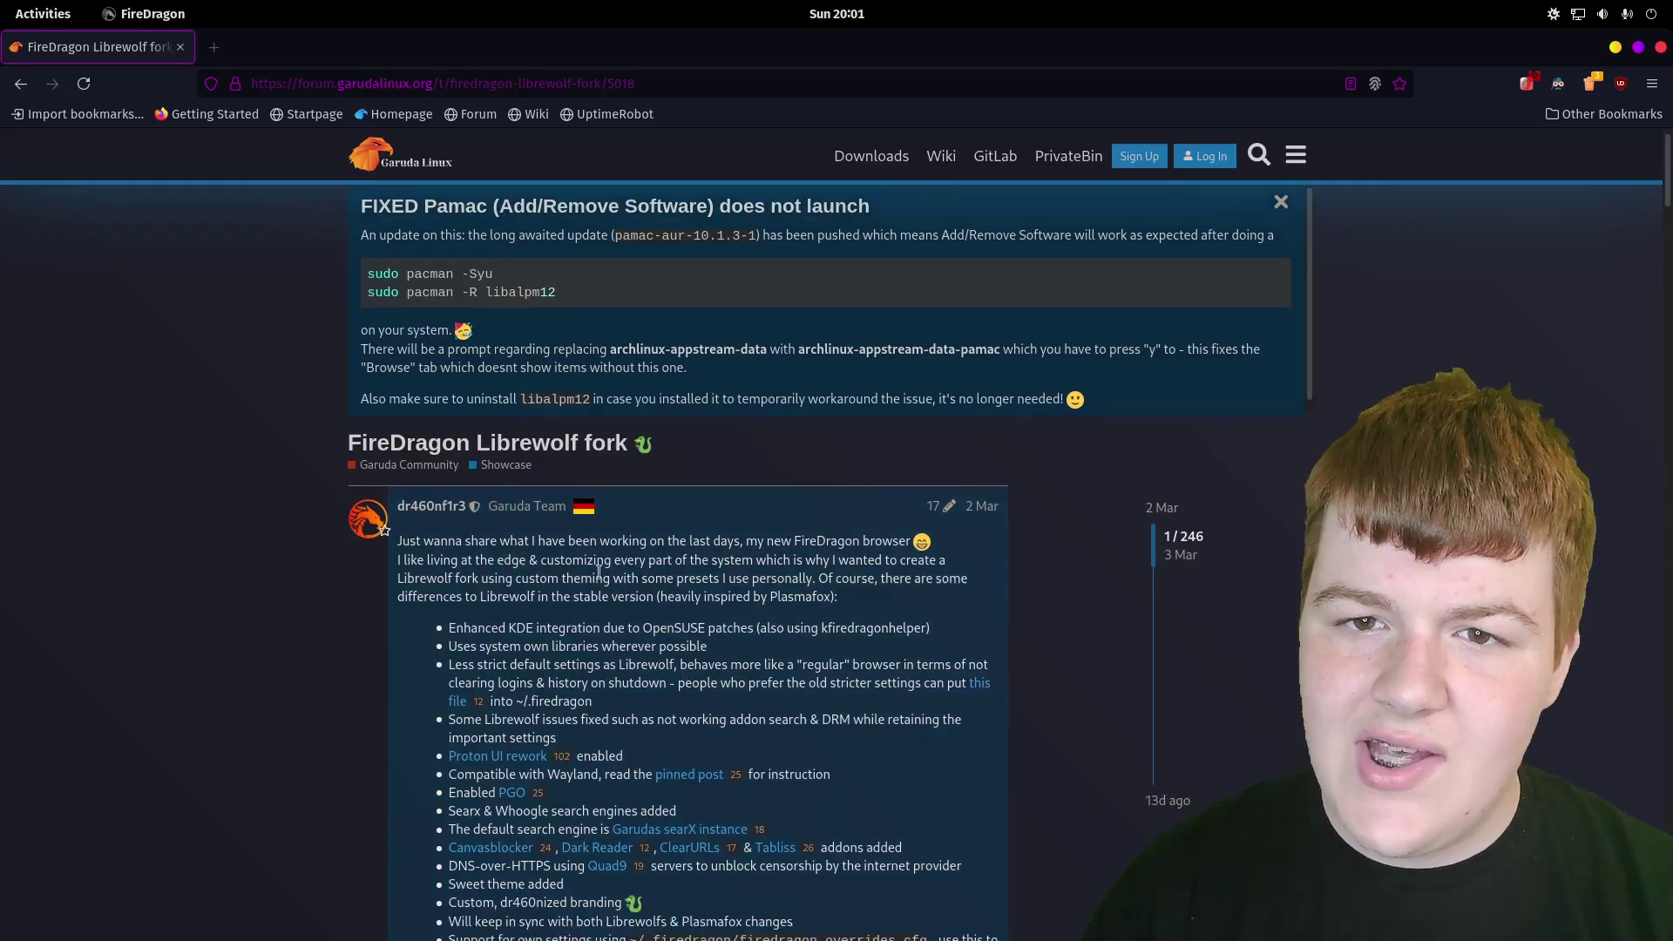
Scroll the forum post to its screenshots and back, then highlight and clear the feature list.
scroll(549, 540, "down", 4)
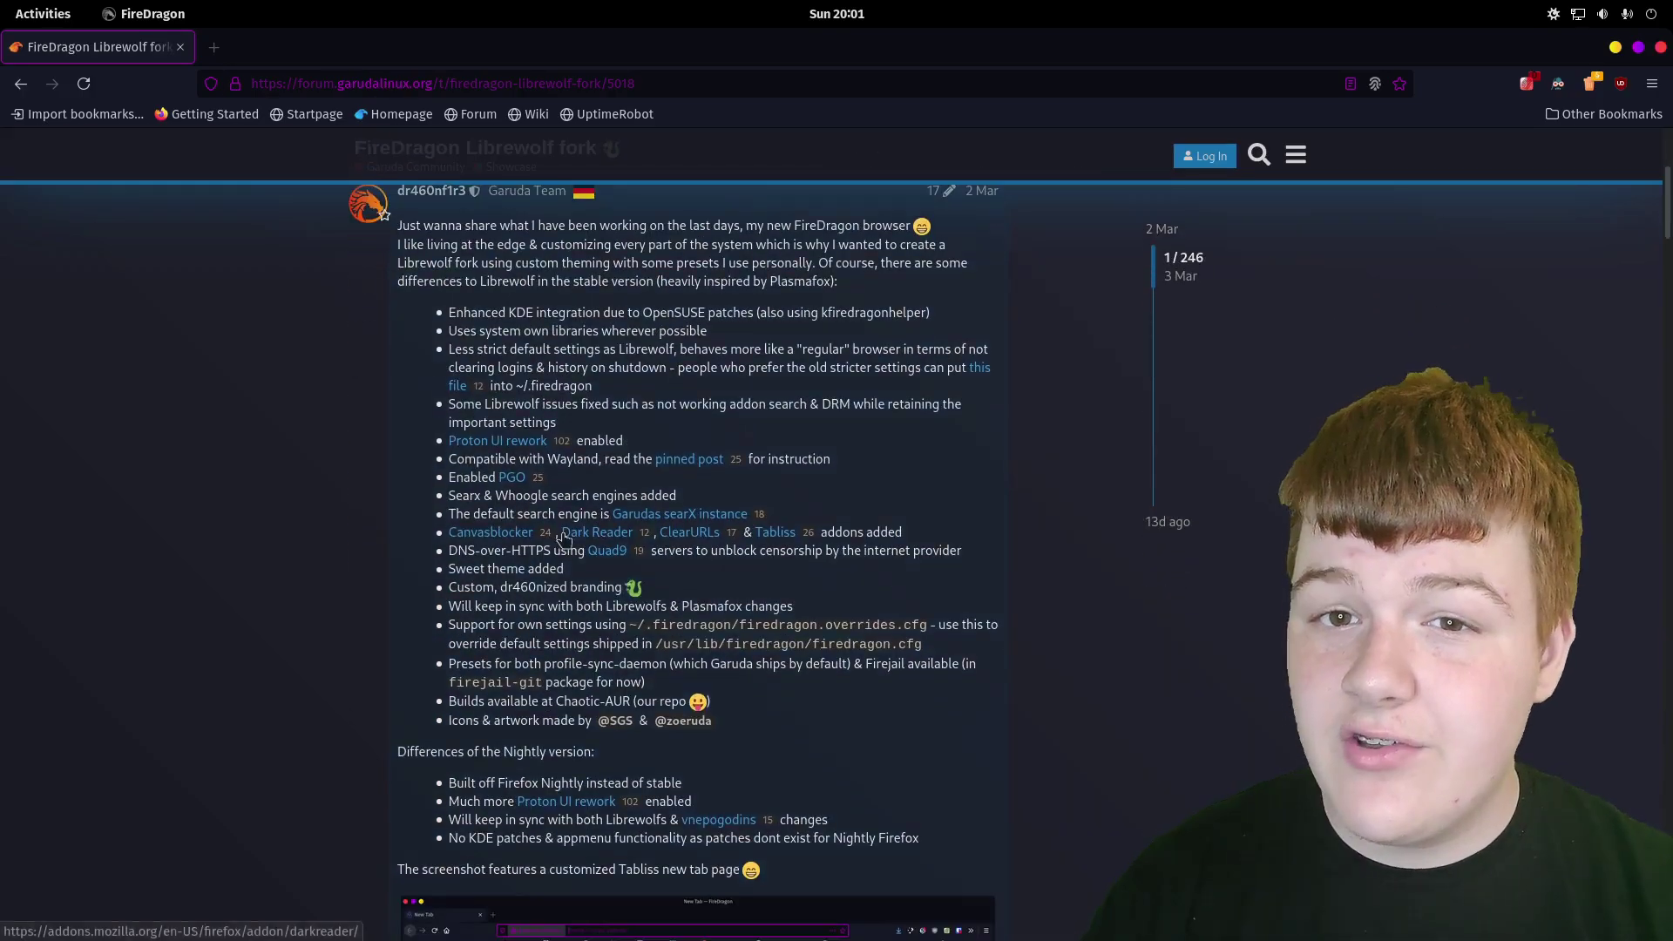
scroll(450, 379, "down", 5)
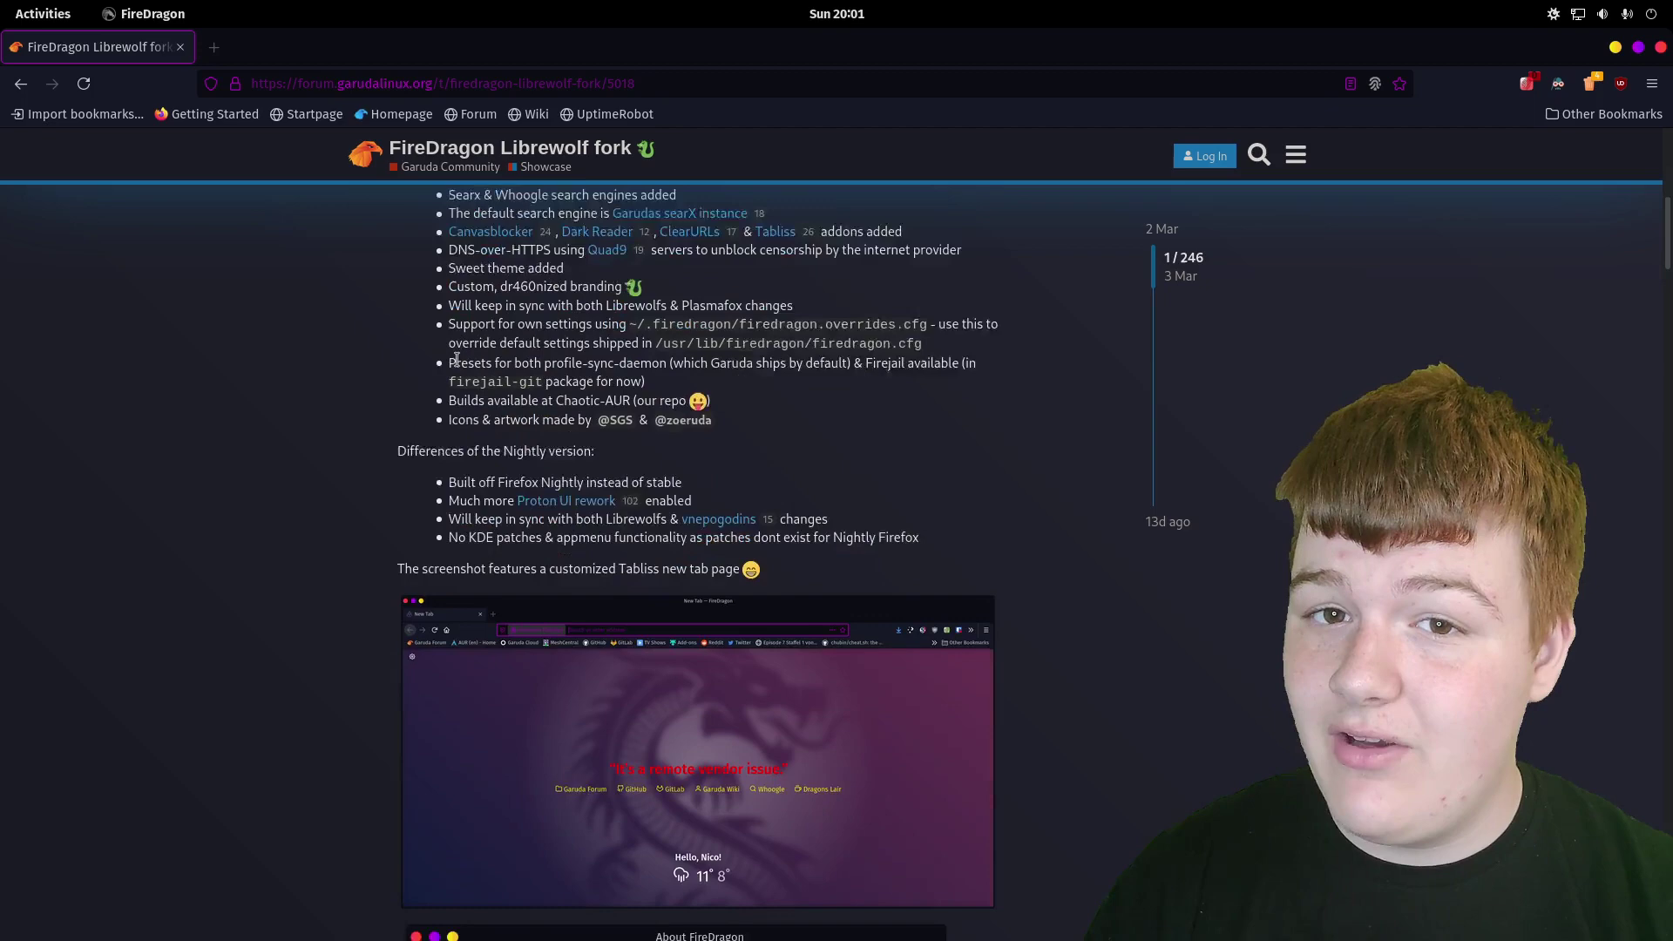
scroll(456, 360, "down", 4)
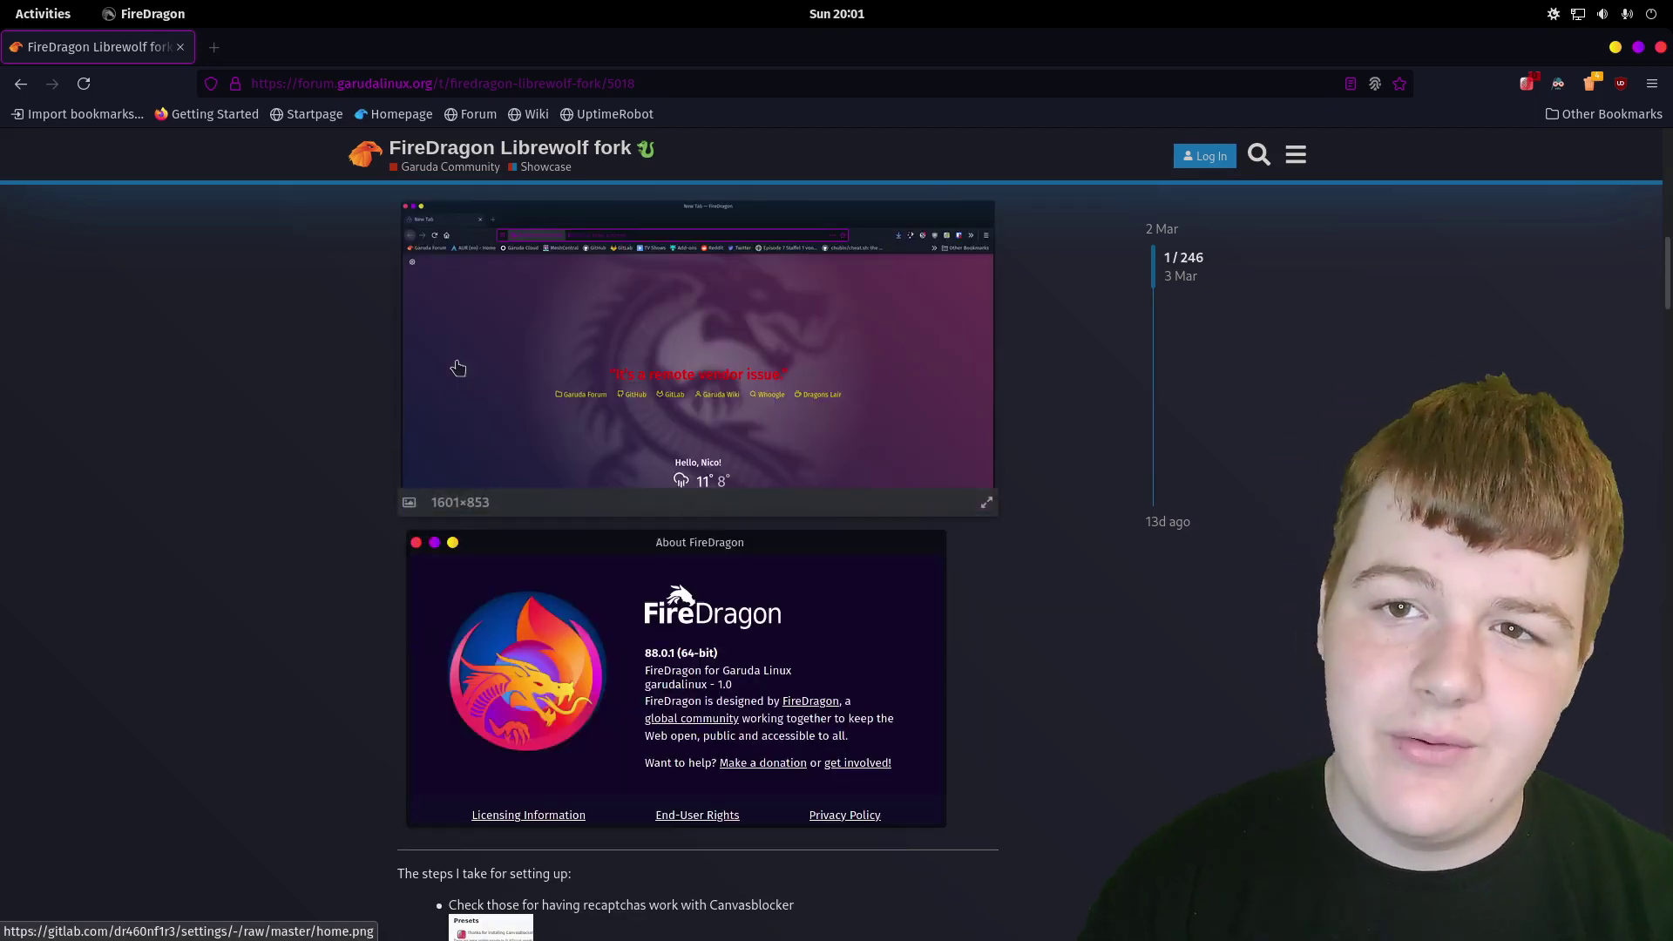
scroll(455, 366, "up", 9)
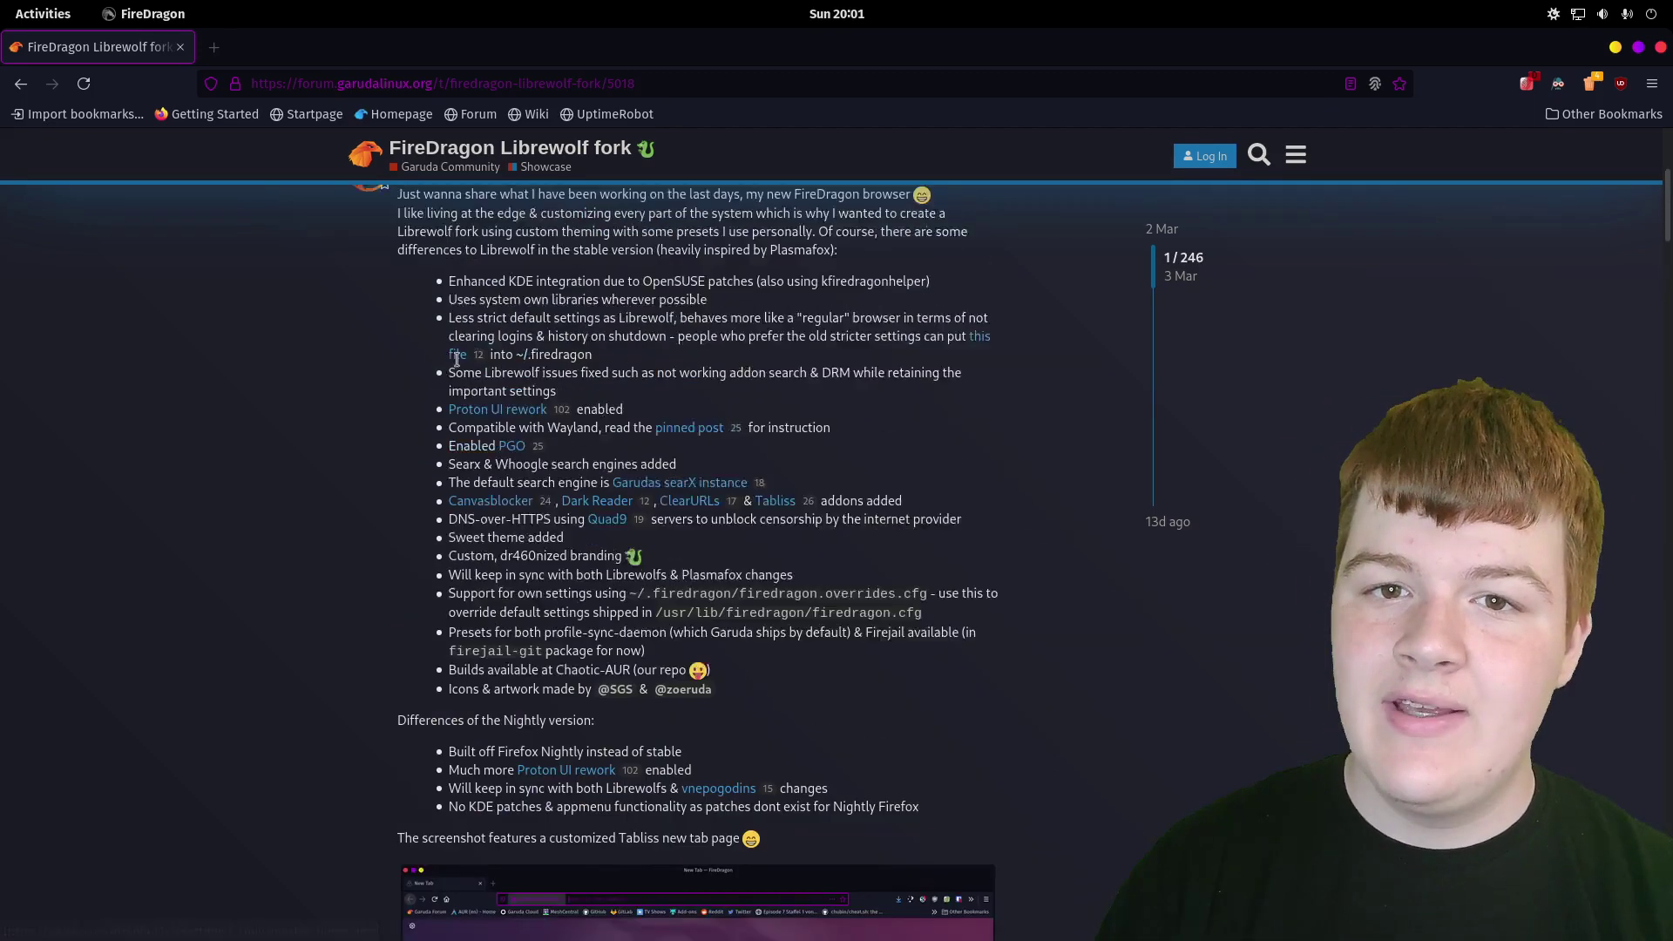
left_click_drag(443, 361, 1011, 897)
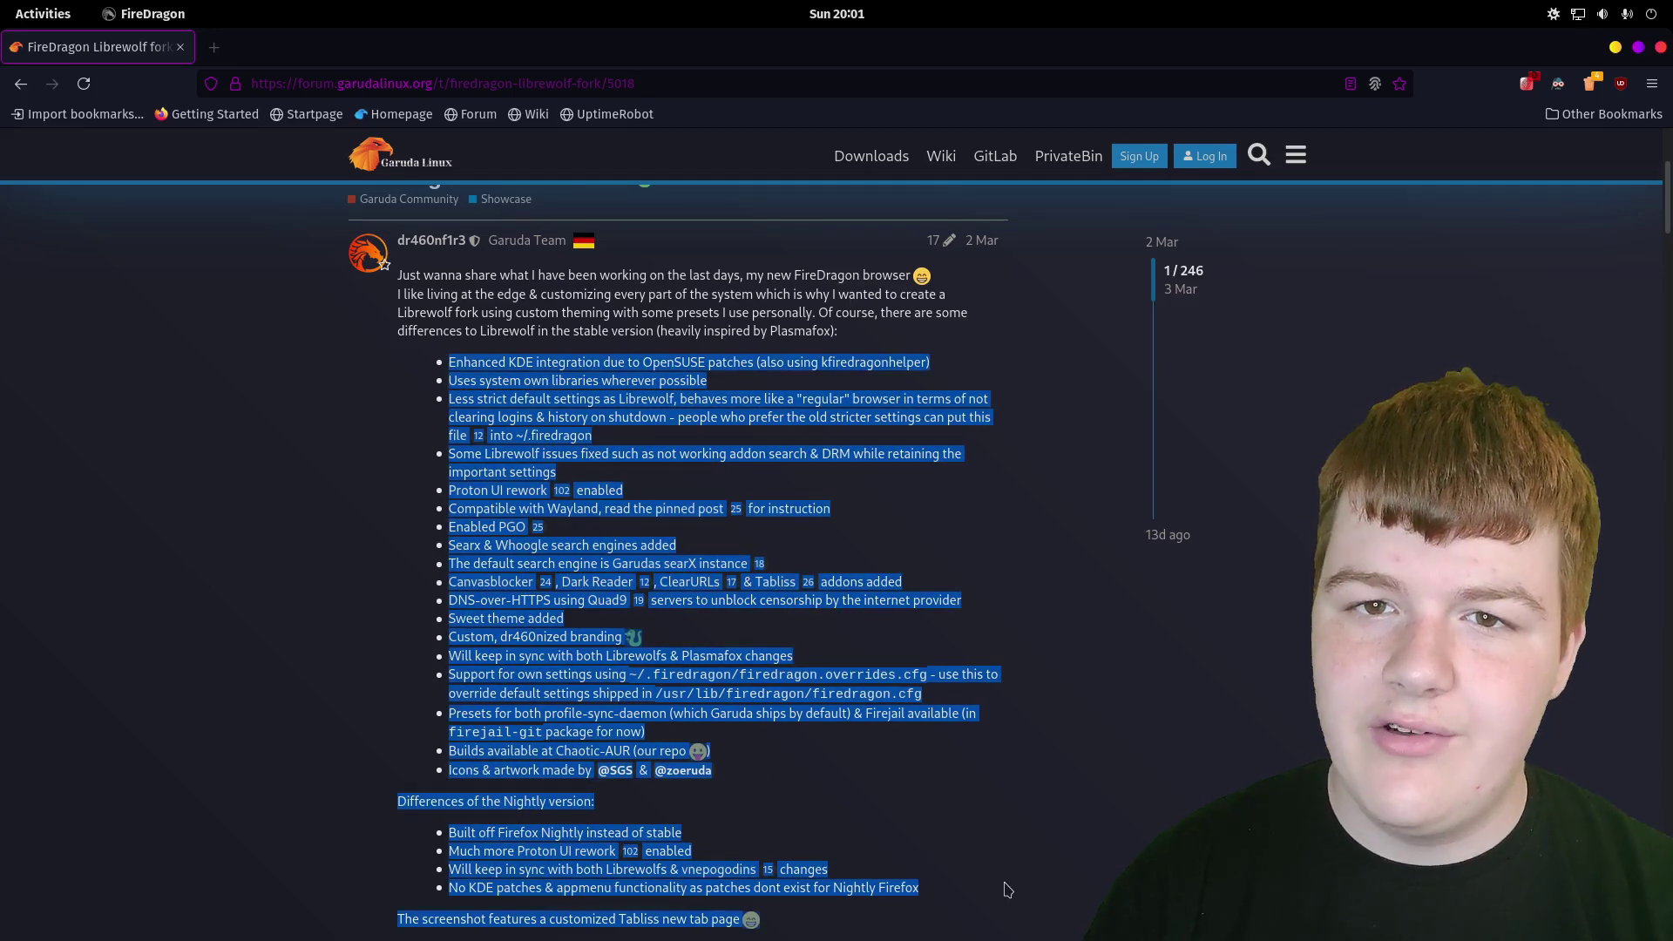
left_click(1007, 888)
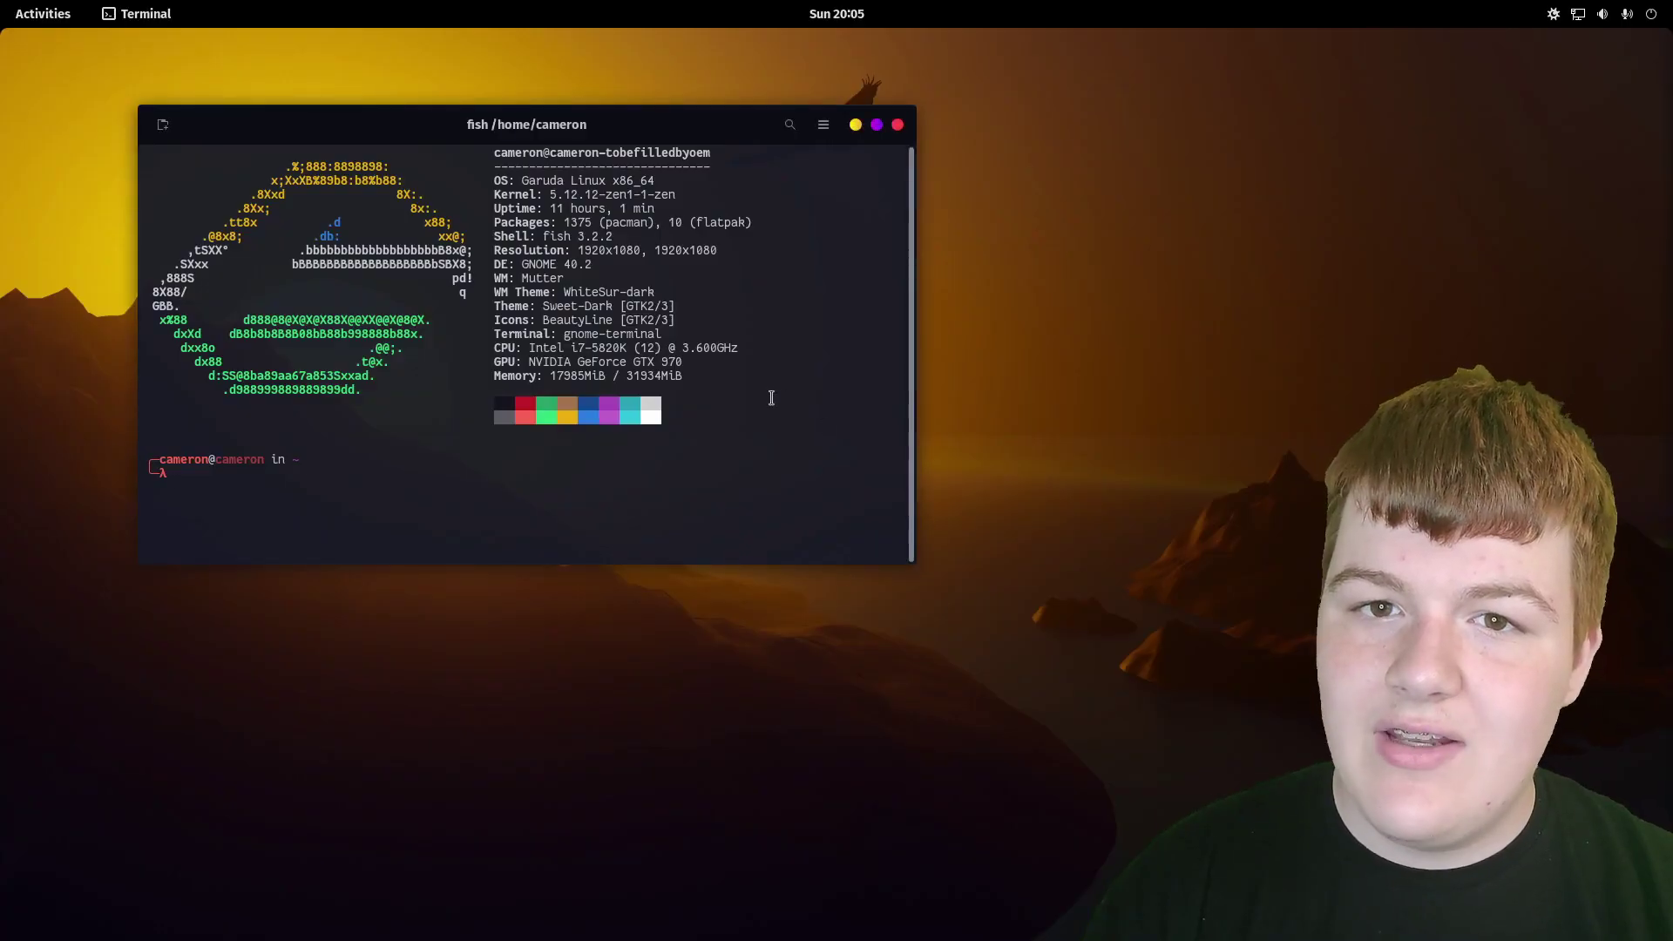
Echo 'This is fish' from the autosuggestion, then echo "Quite a bit better than bash".
type("echo \"T")
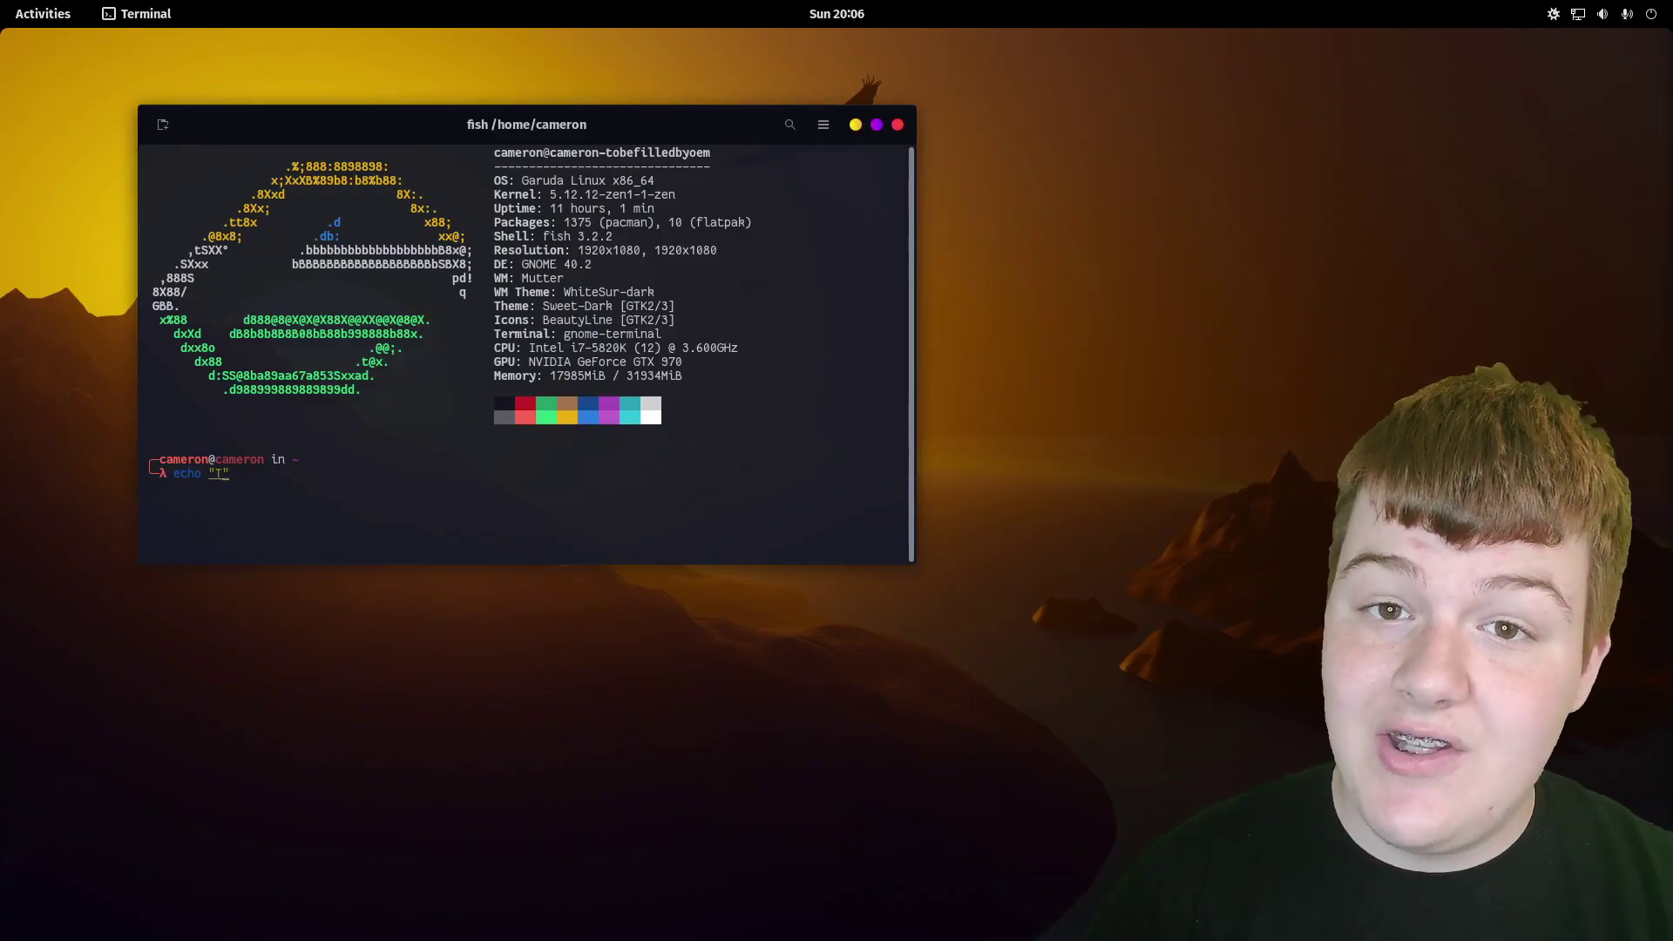
key("Right")
key("Return")
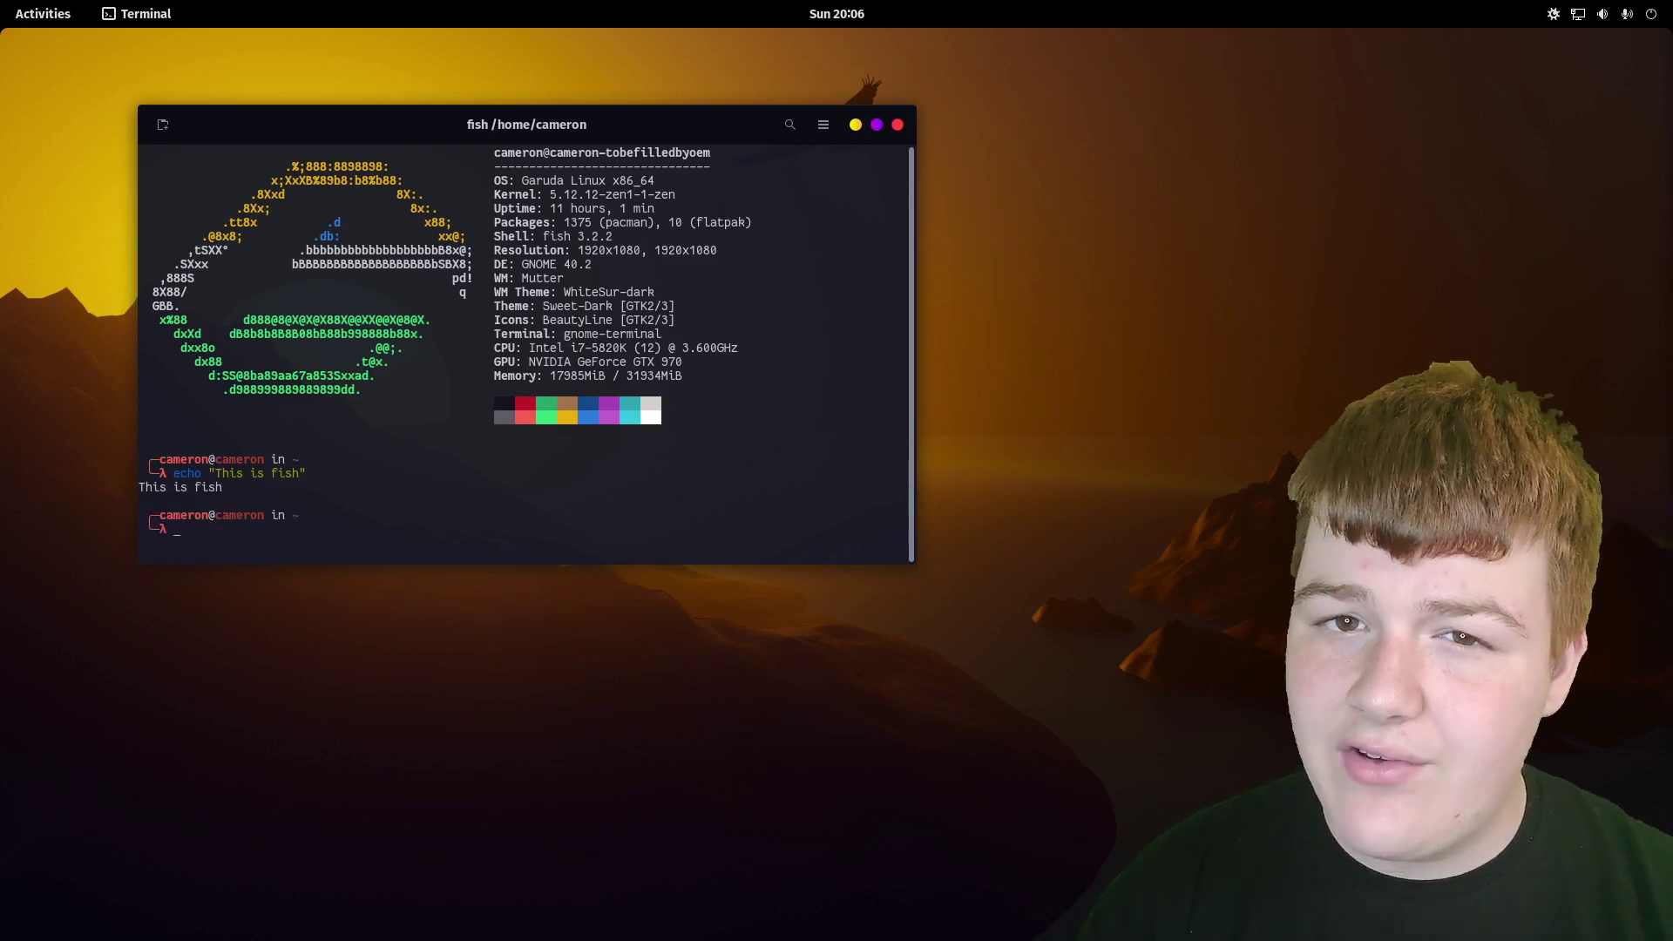
type("echo ")
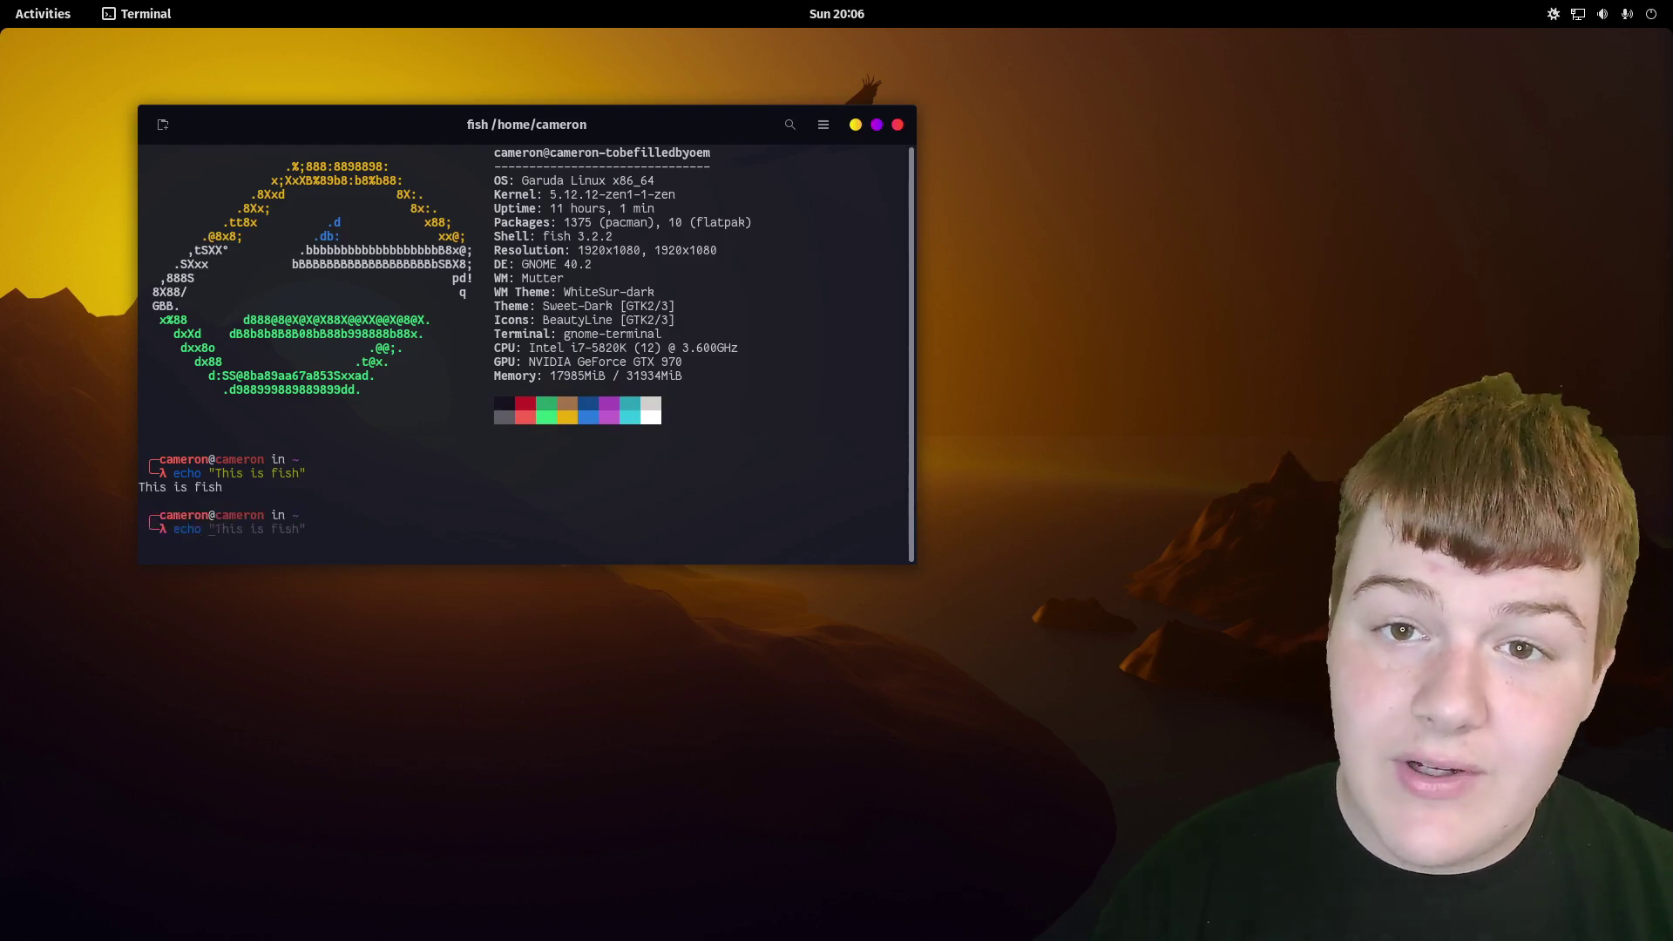
type("\"Quite\" a bit better than bas")
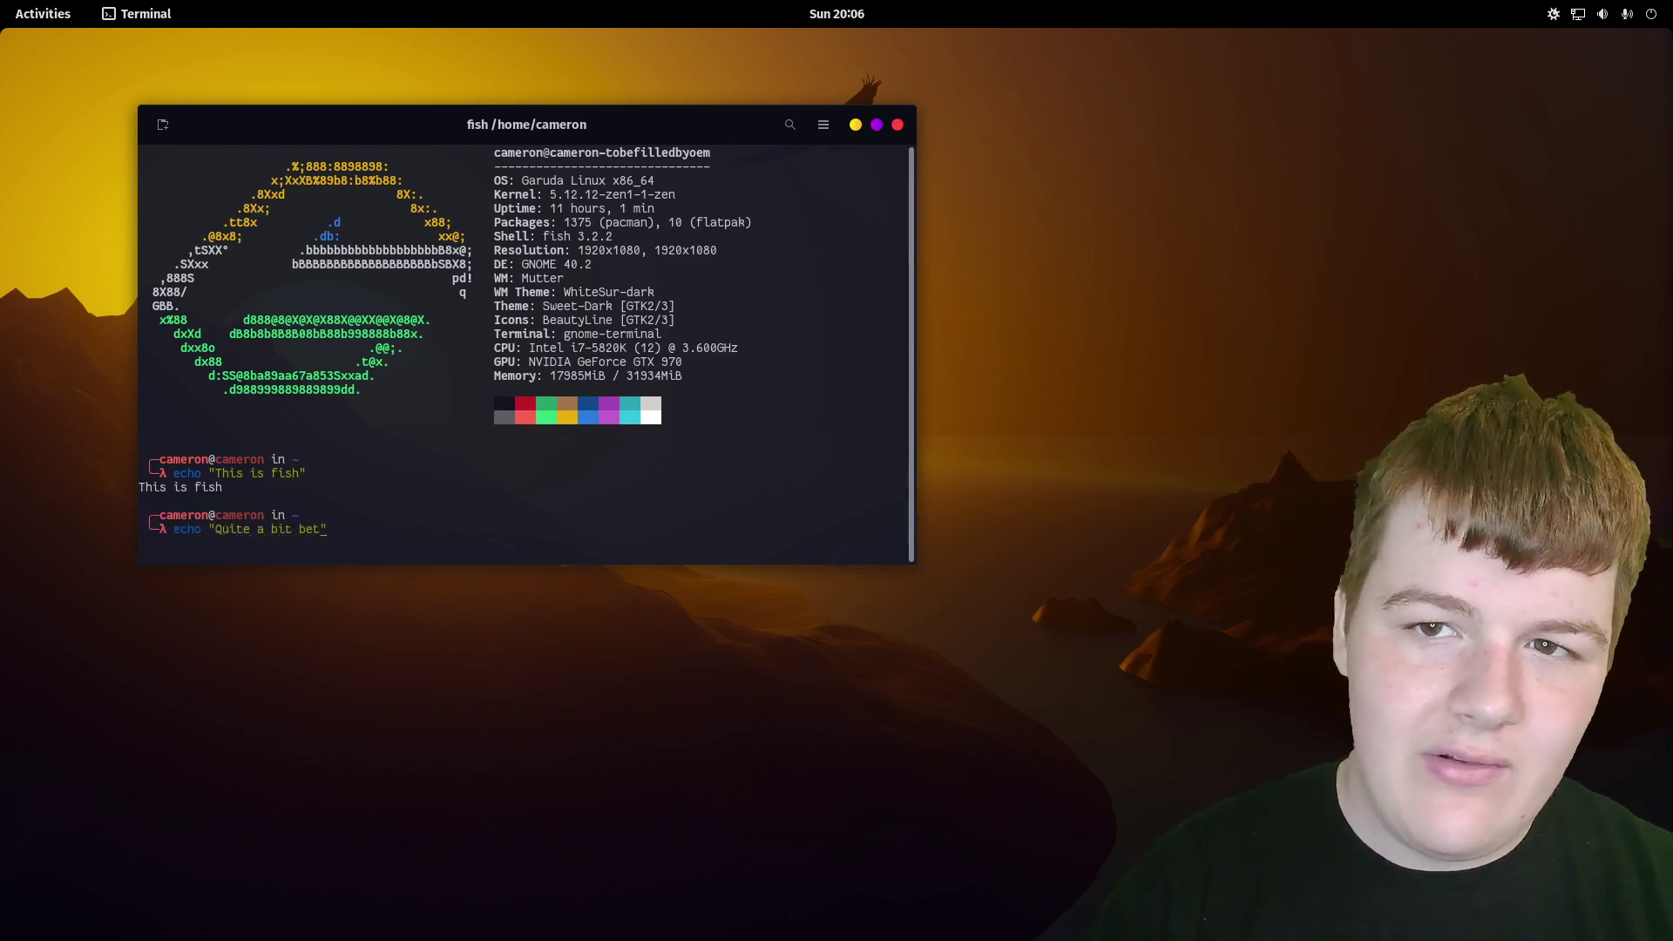
type("h")
key("Return")
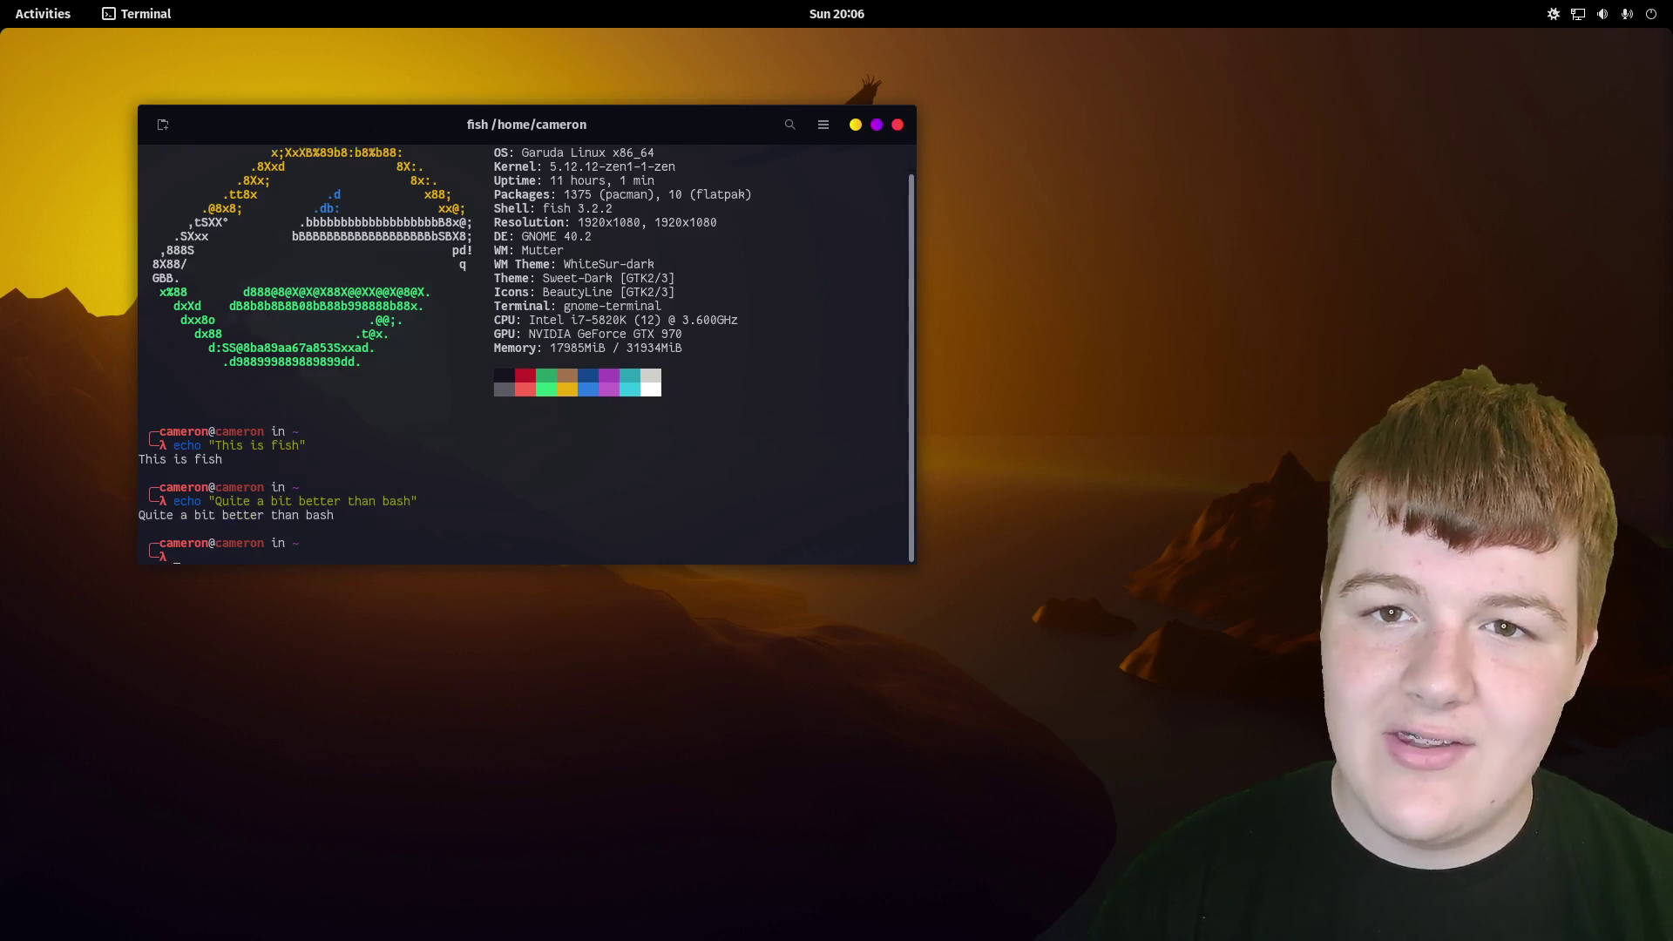